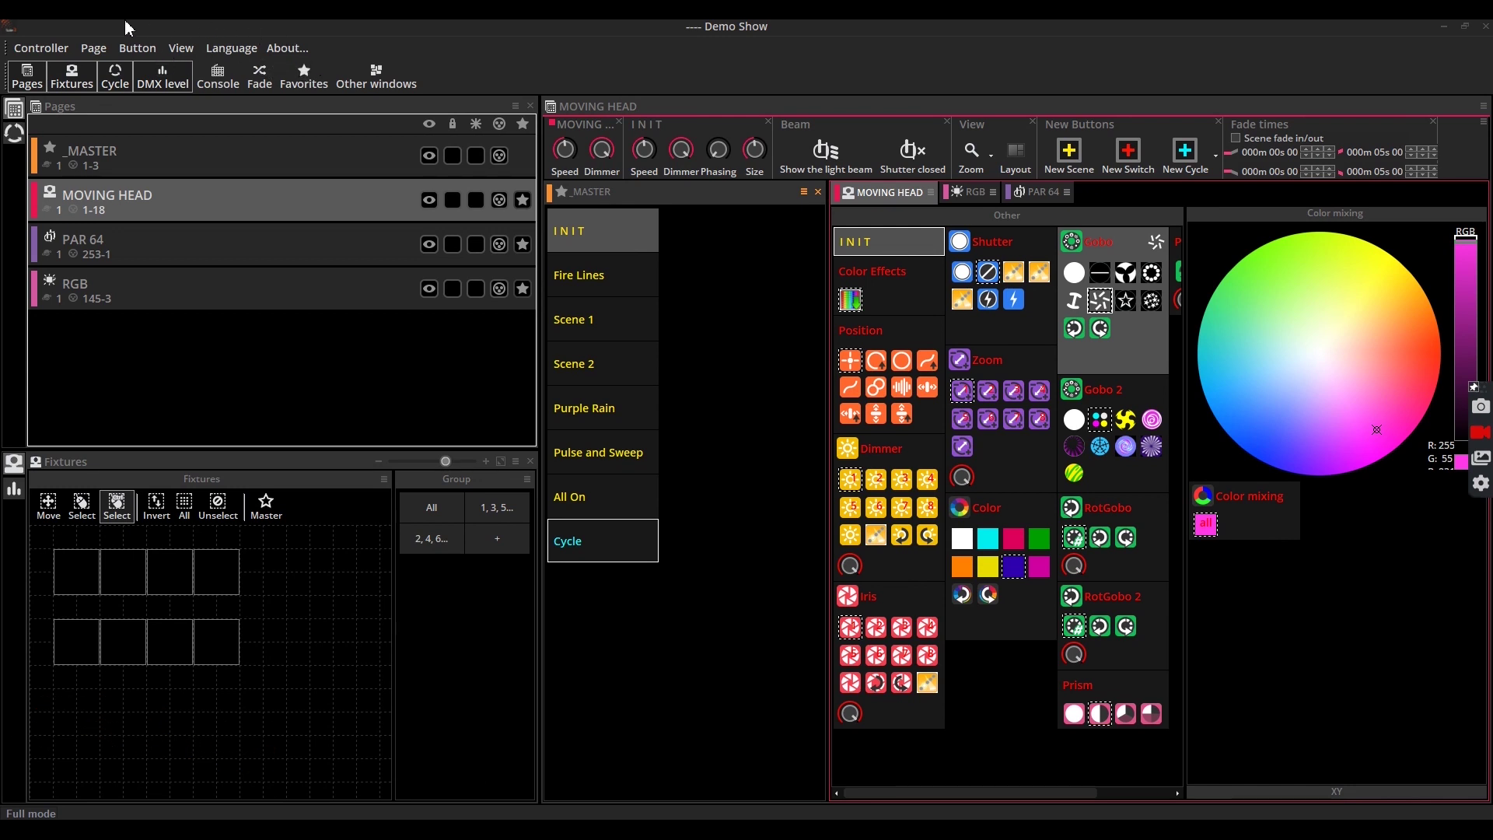
left_click(95, 48)
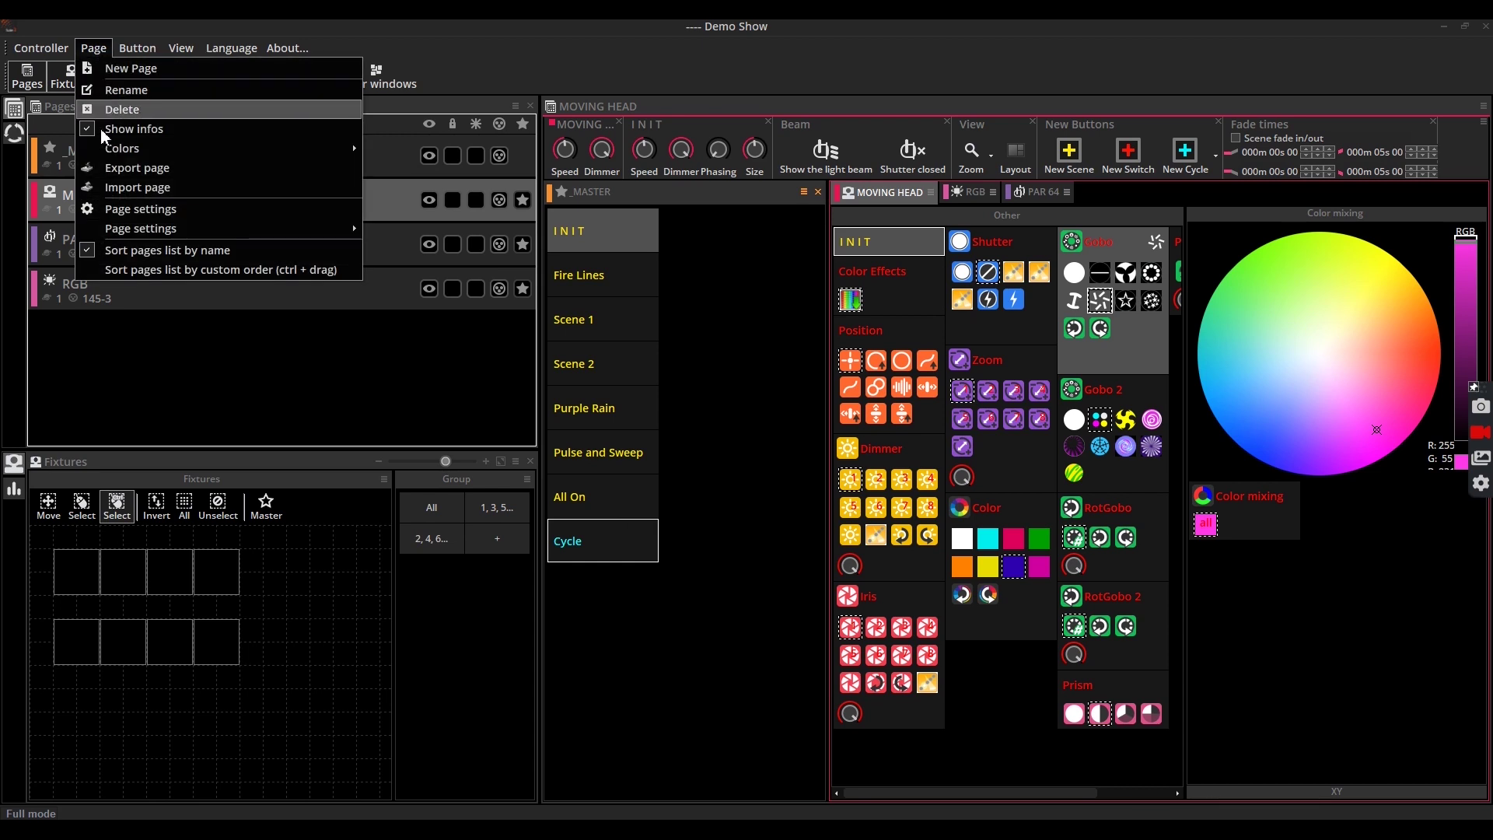
mouse_move(110, 235)
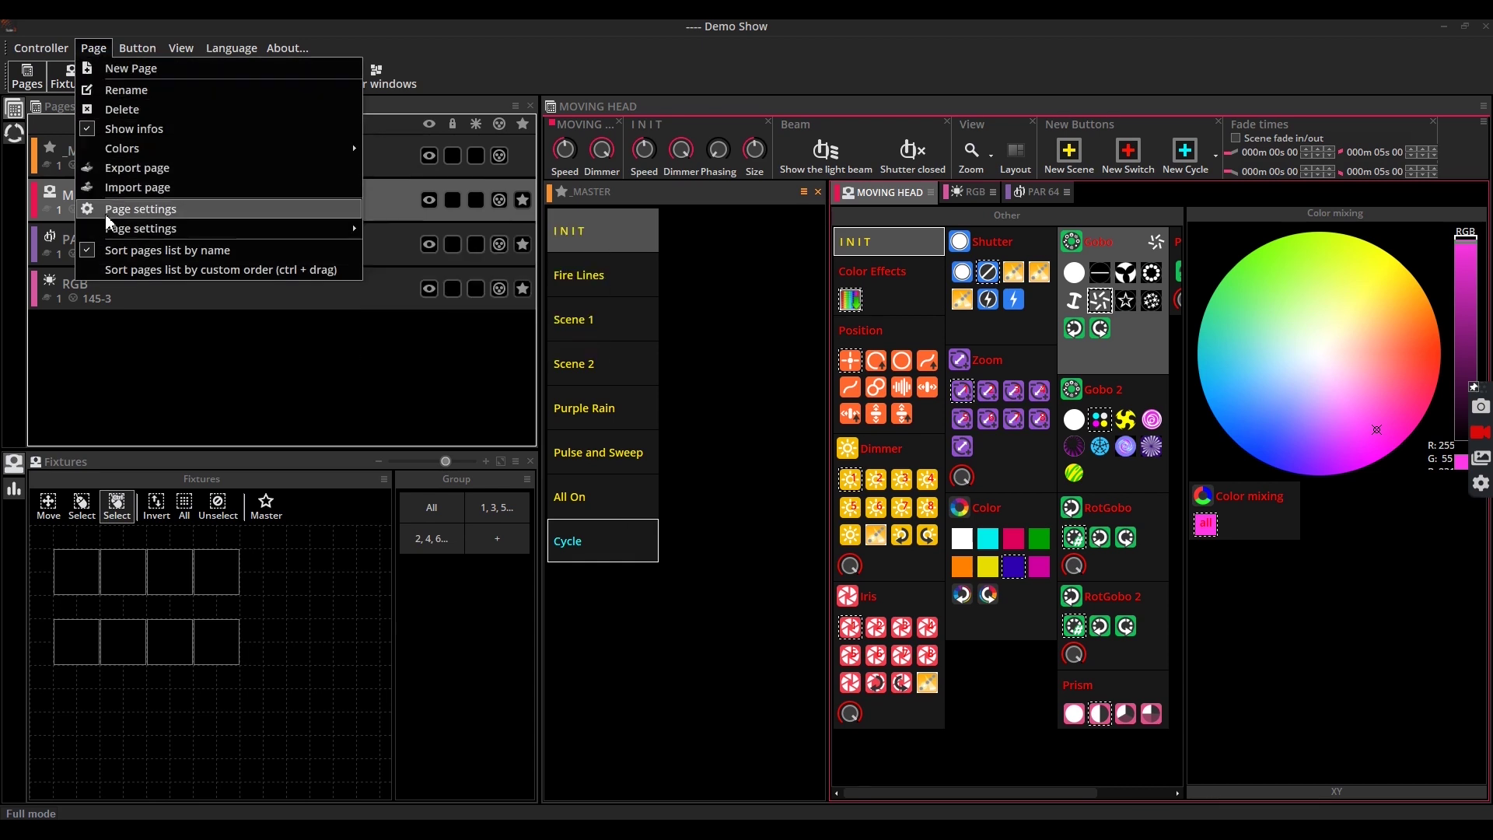
left_click(110, 227)
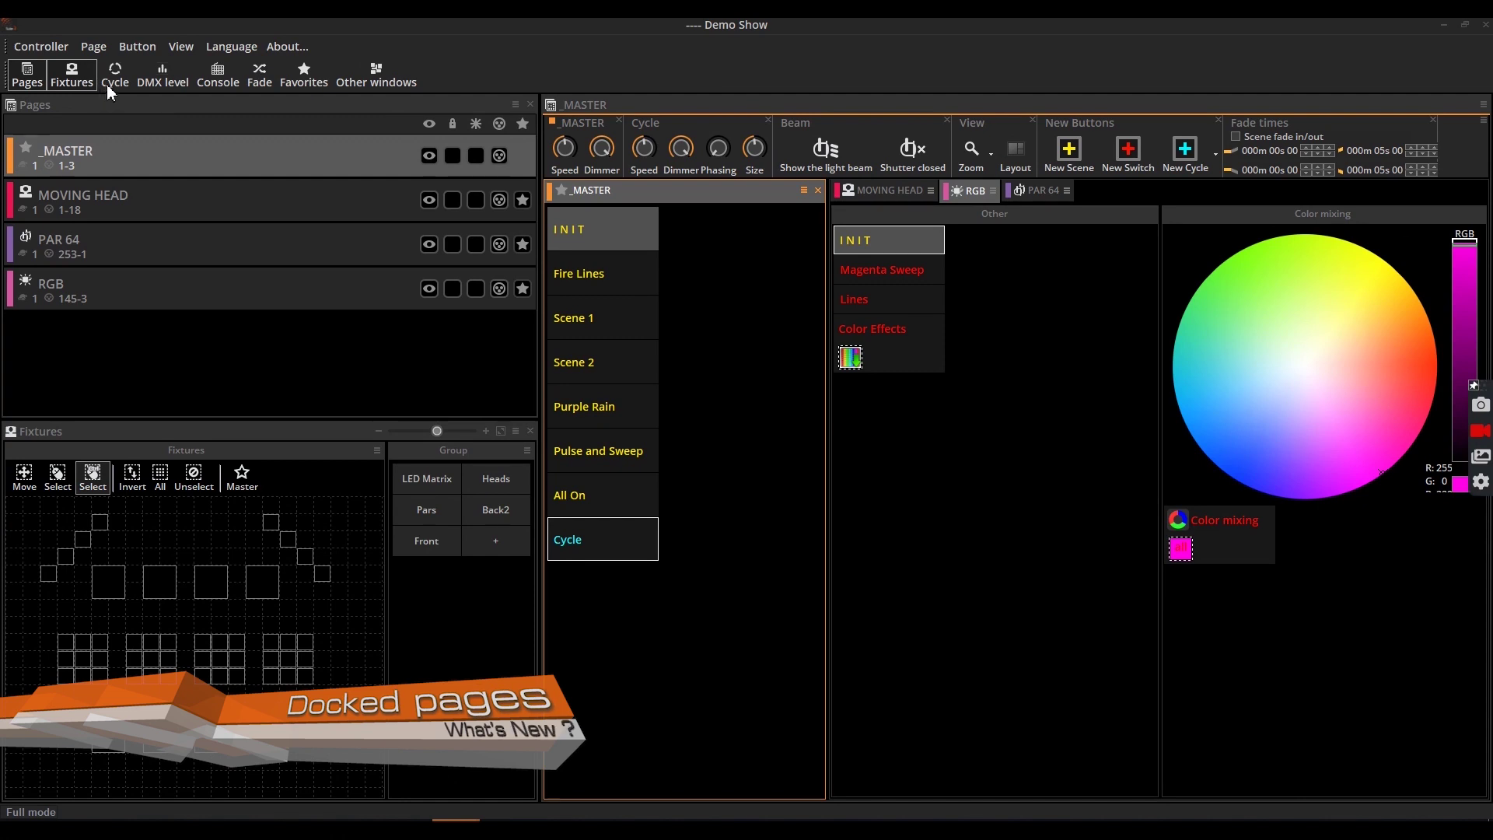
- Display the Cycle, DMX level, Console, Fade and Favorites windows
left_click(106, 84)
left_click(142, 83)
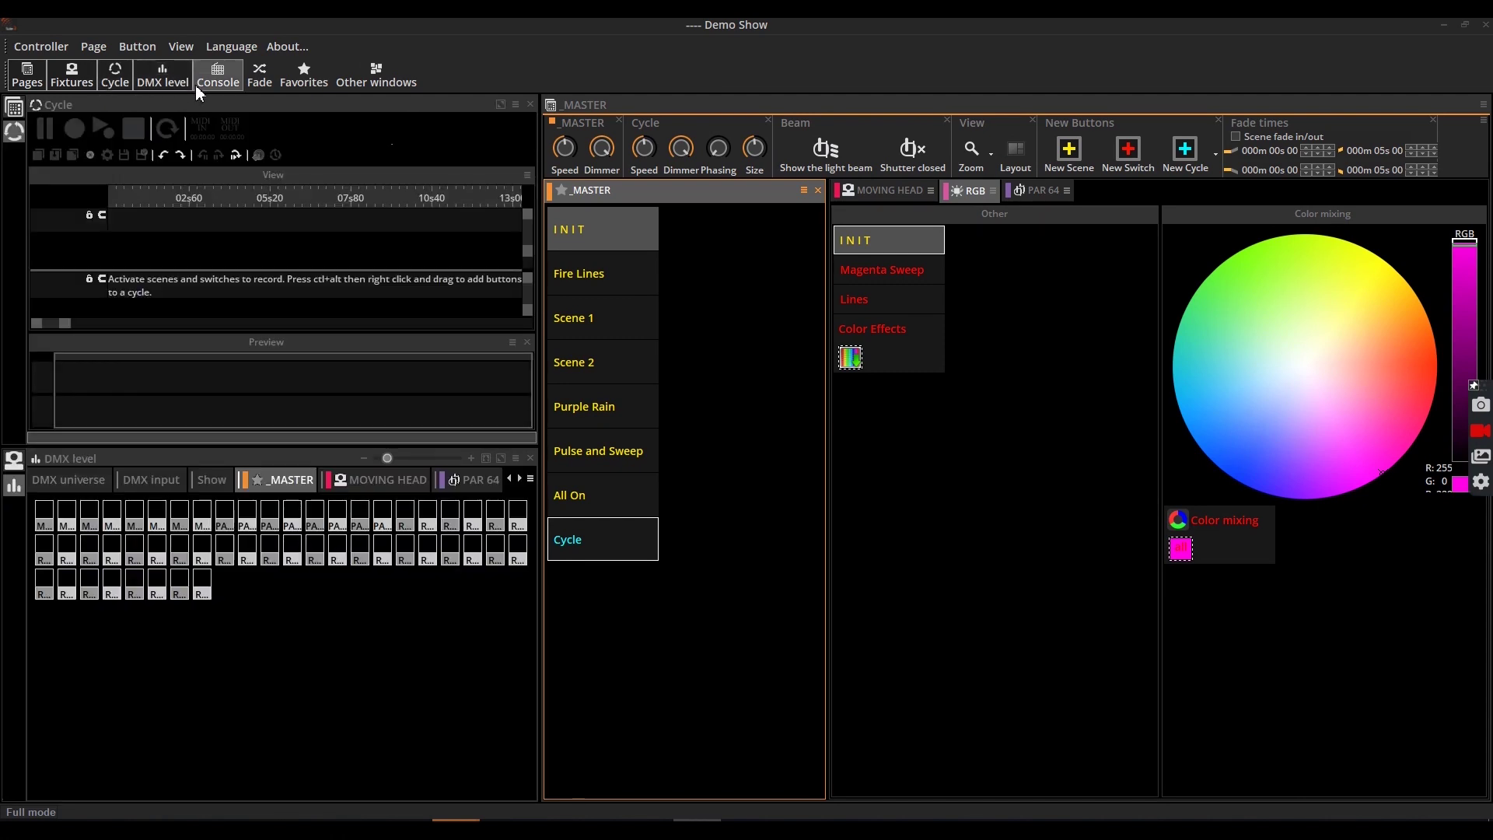
left_click(207, 84)
left_click(250, 84)
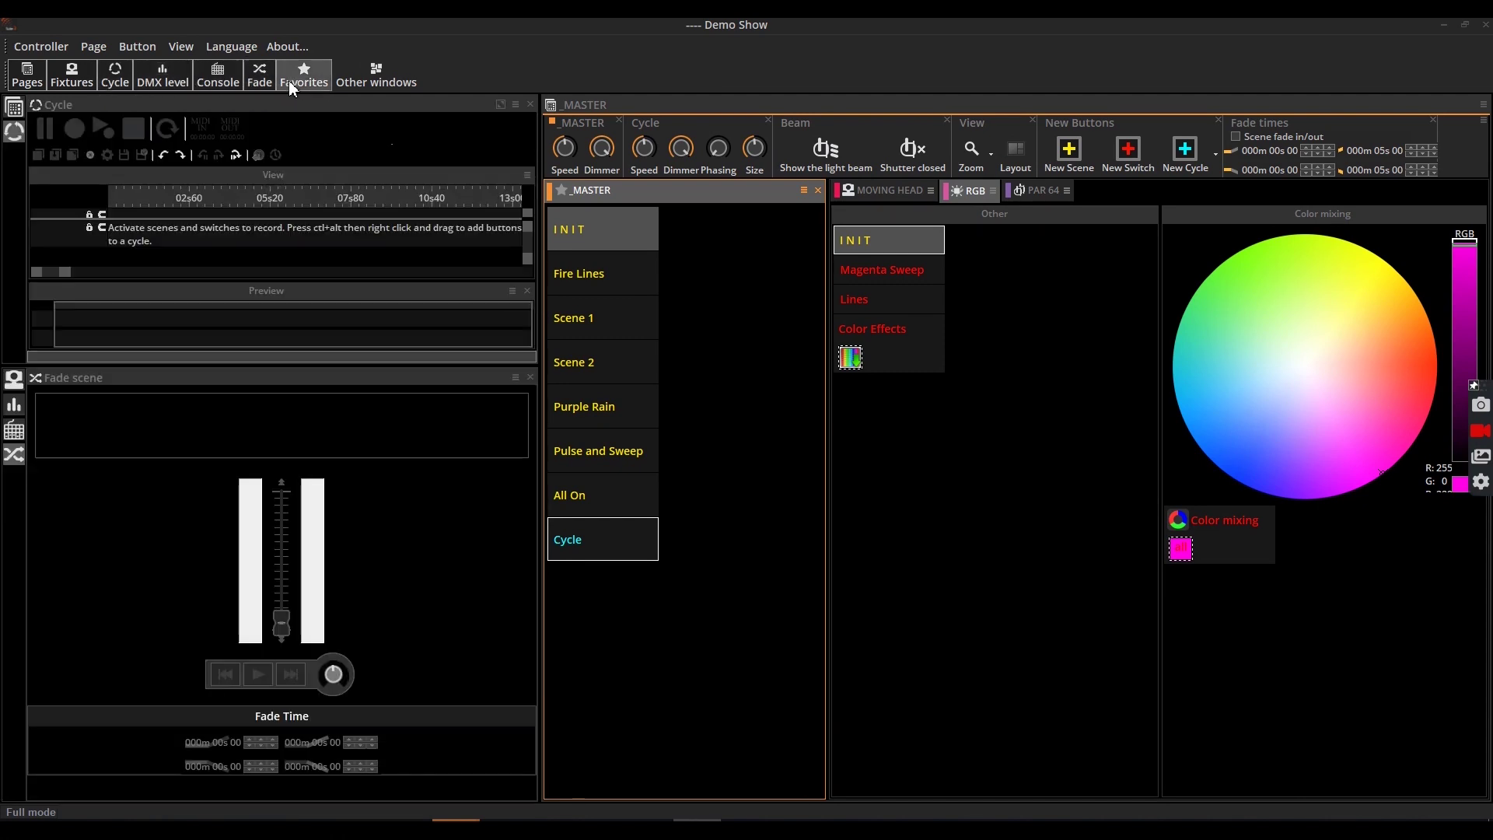
left_click(288, 81)
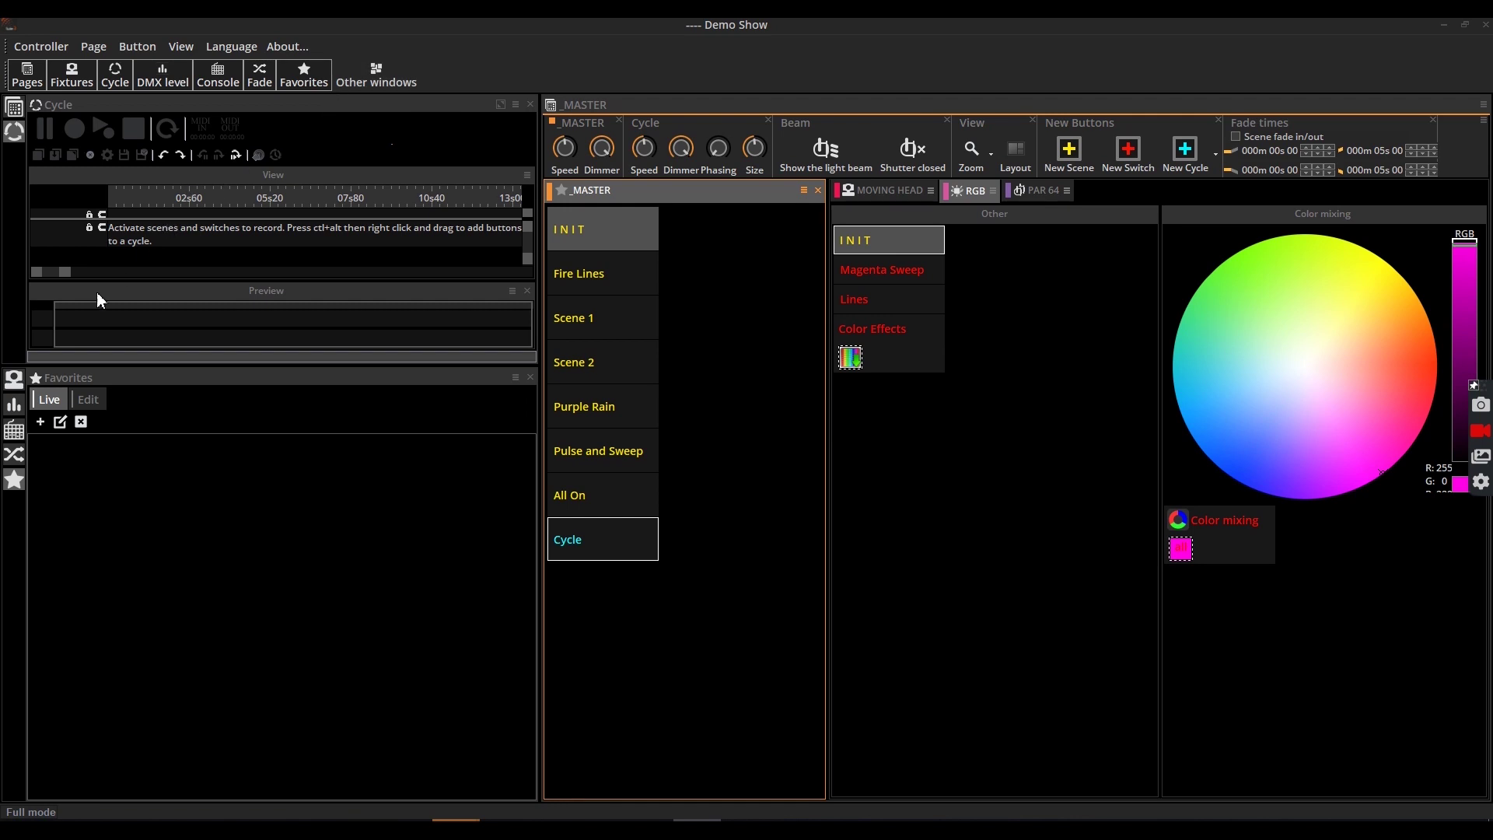
- Look through the docked windows, bringing up Pages, Cycle and the windows stacked with Favorites
left_click(12, 108)
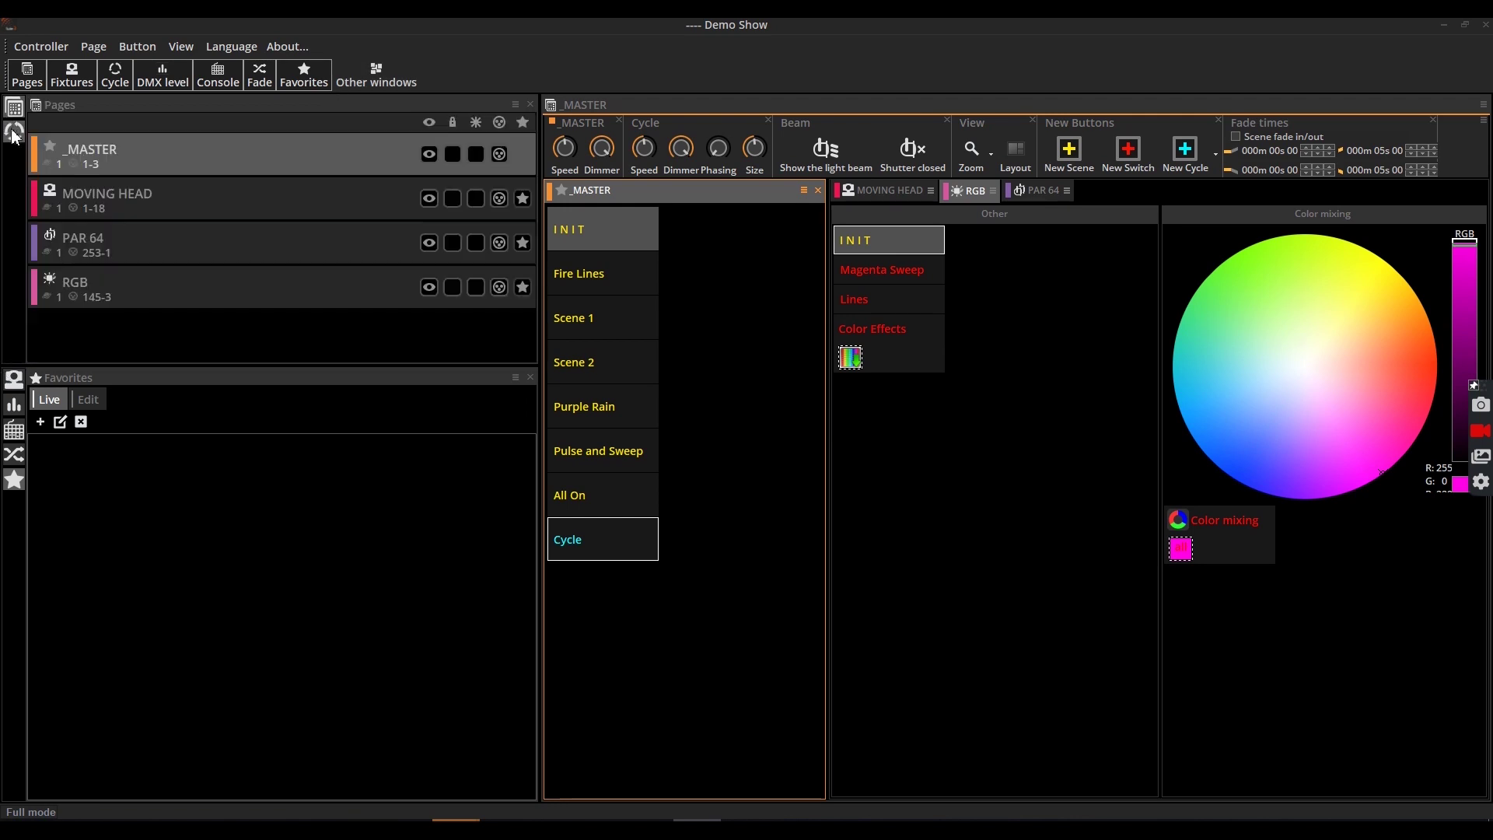
left_click(12, 132)
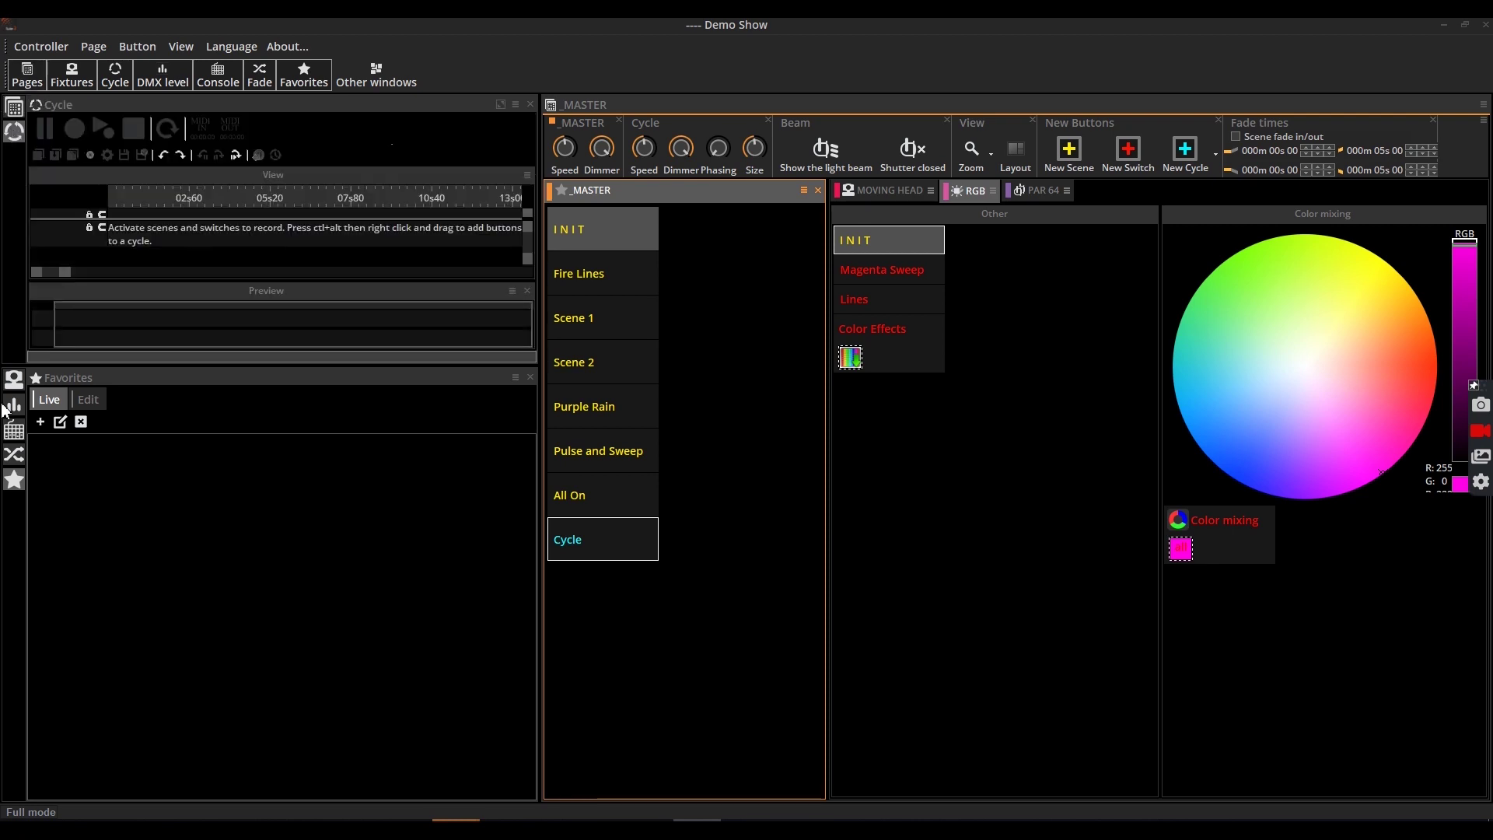
left_click(13, 395)
left_click(13, 439)
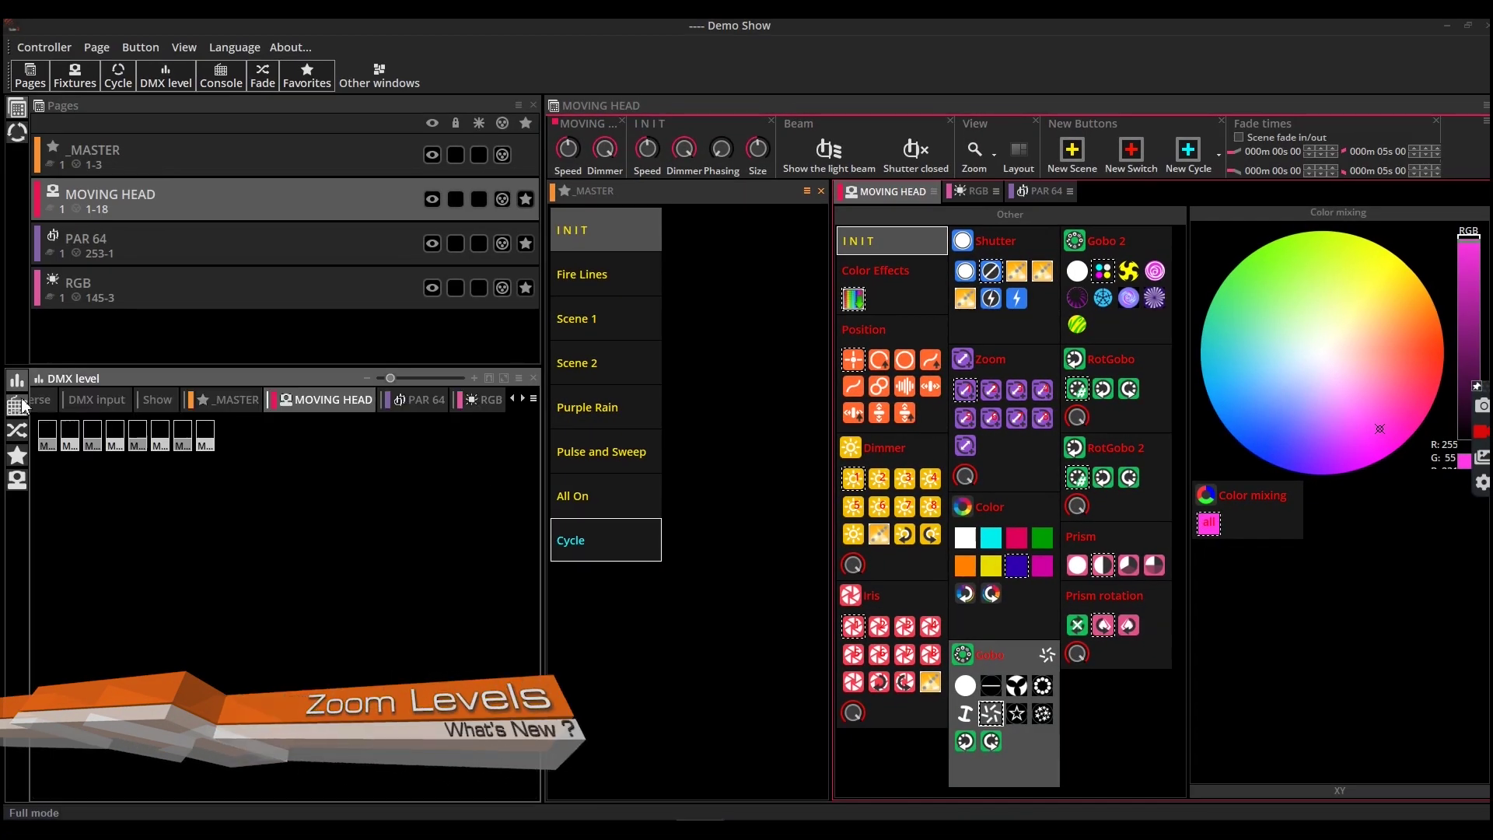
- Enlarge the zoom level of the DMX level window and of the Fixtures window
left_click_drag(394, 377, 464, 379)
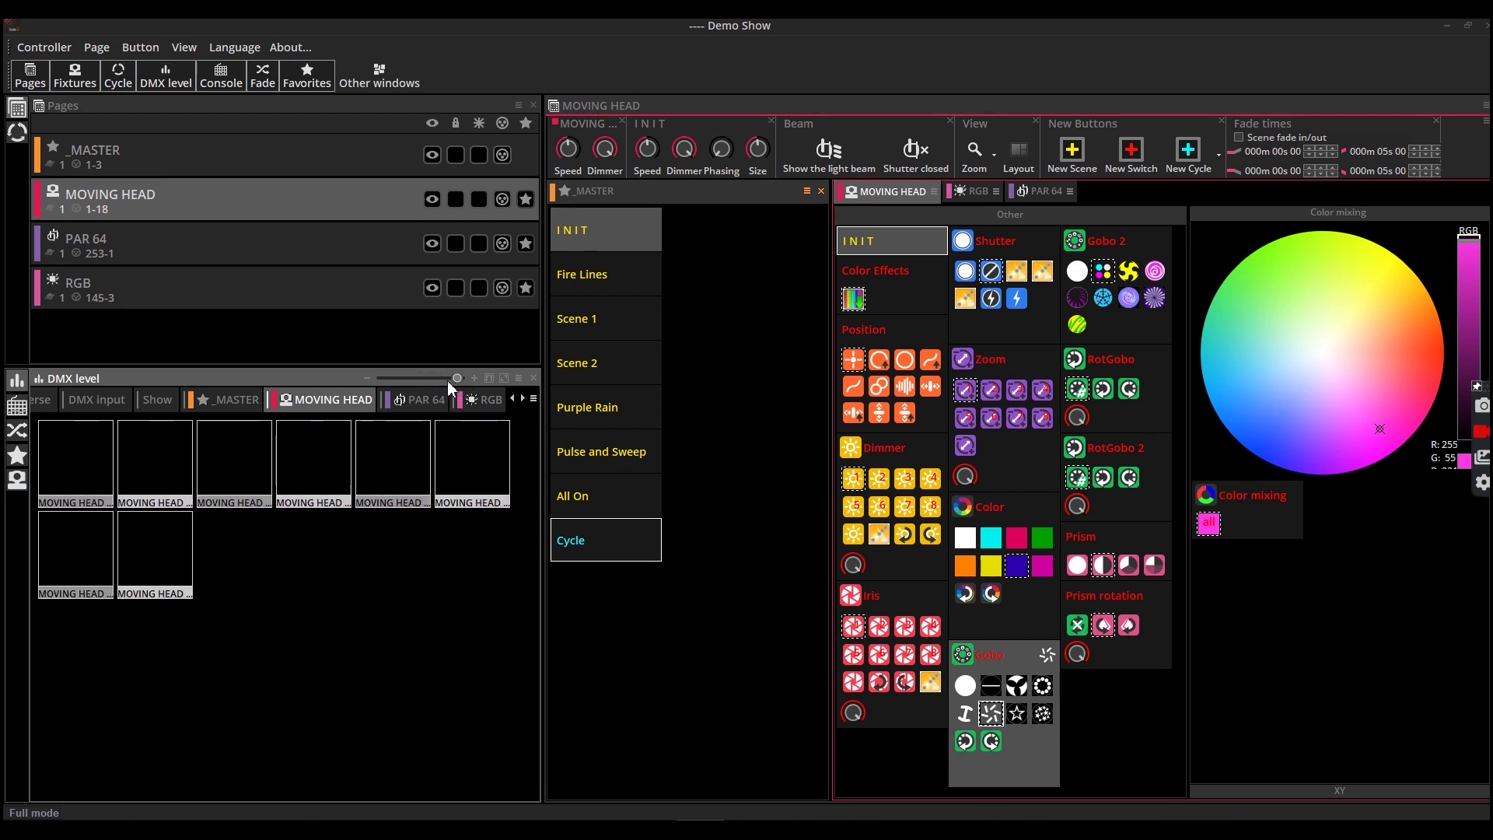
left_click(16, 482)
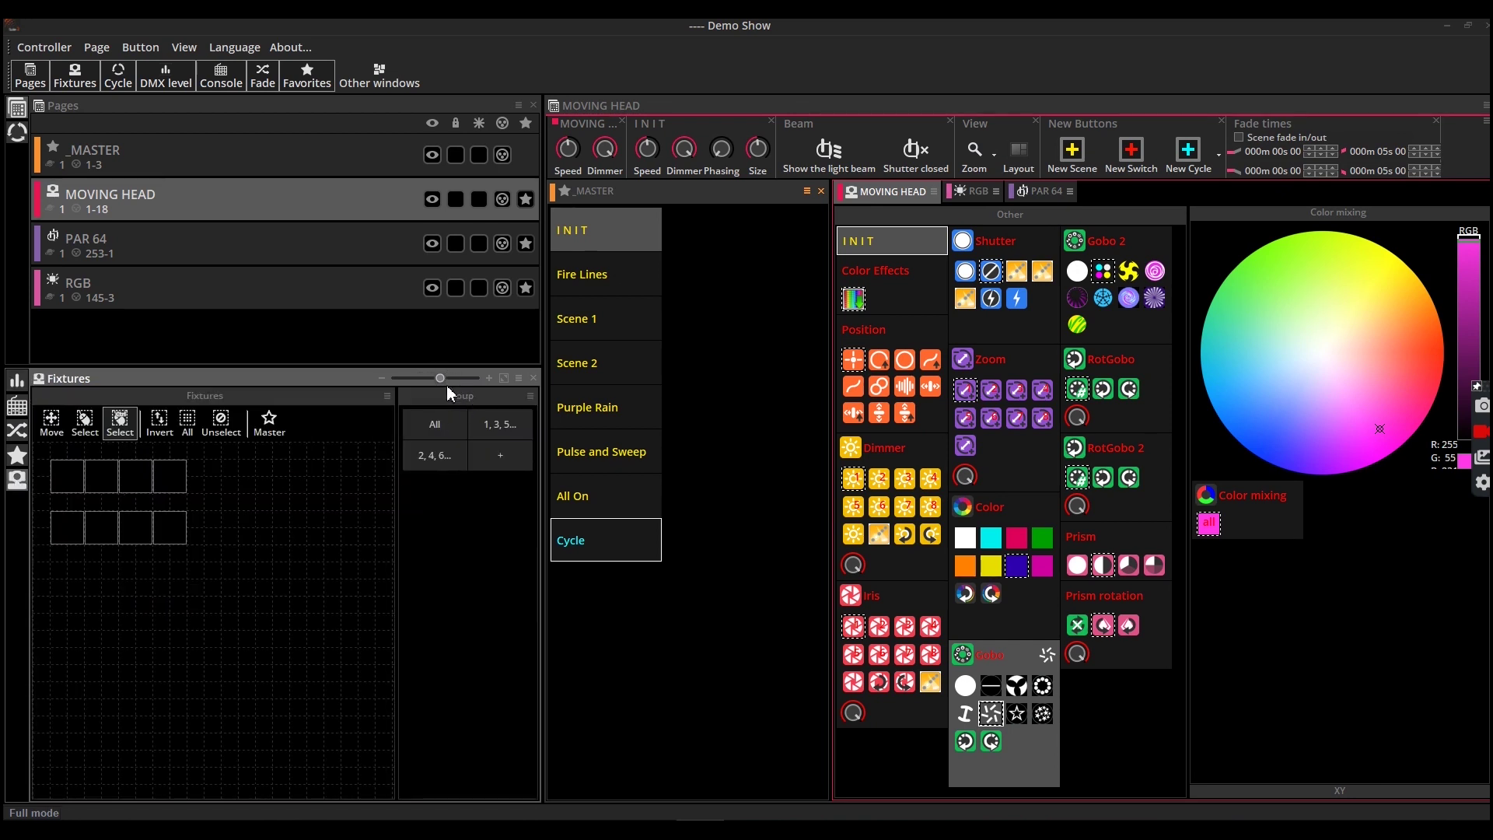
left_click_drag(448, 379, 476, 381)
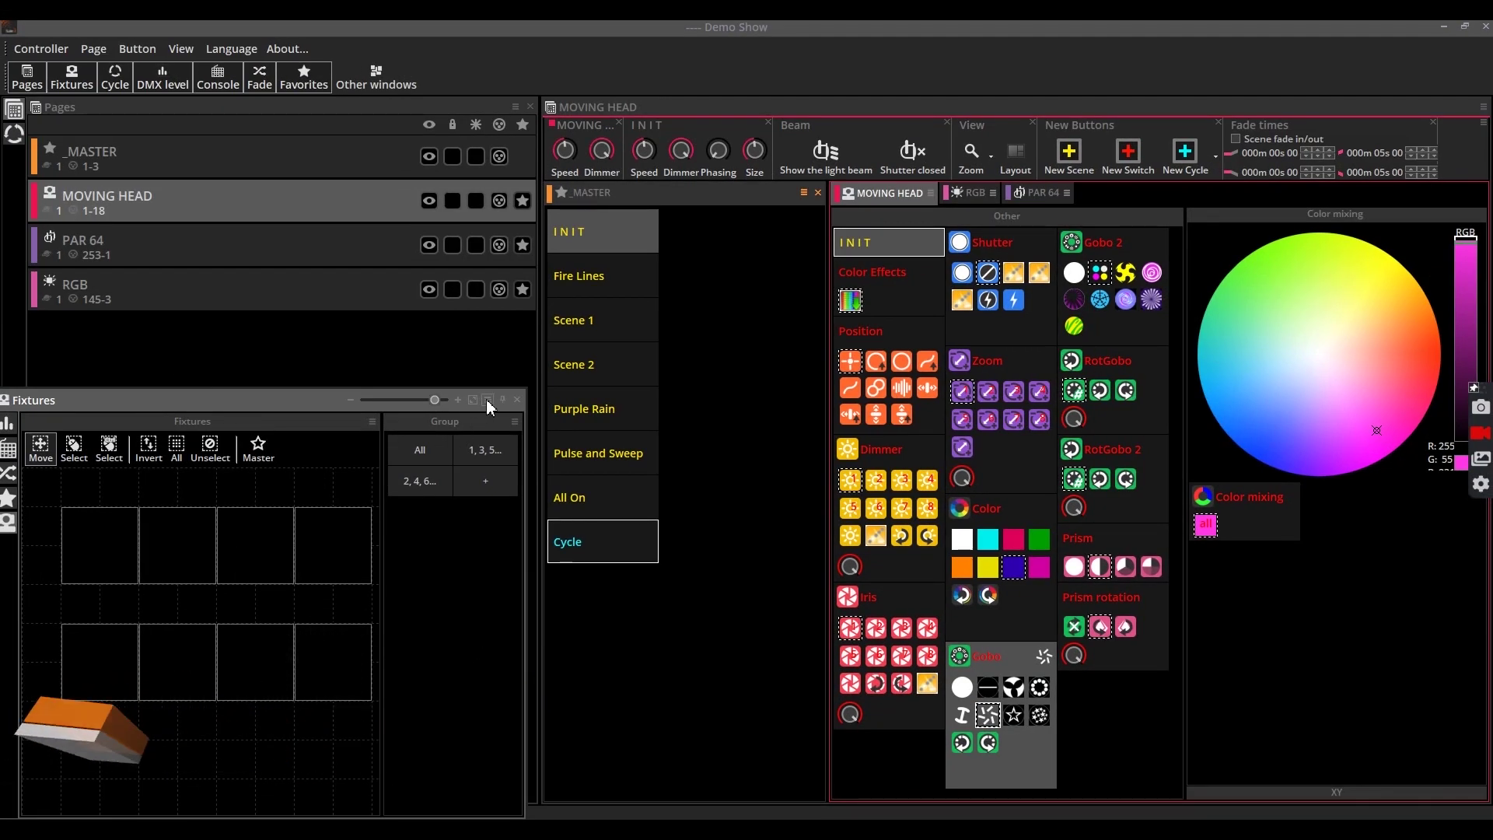
- Set the Fixtures window to Move mode and reposition the floating window
right_click(487, 399)
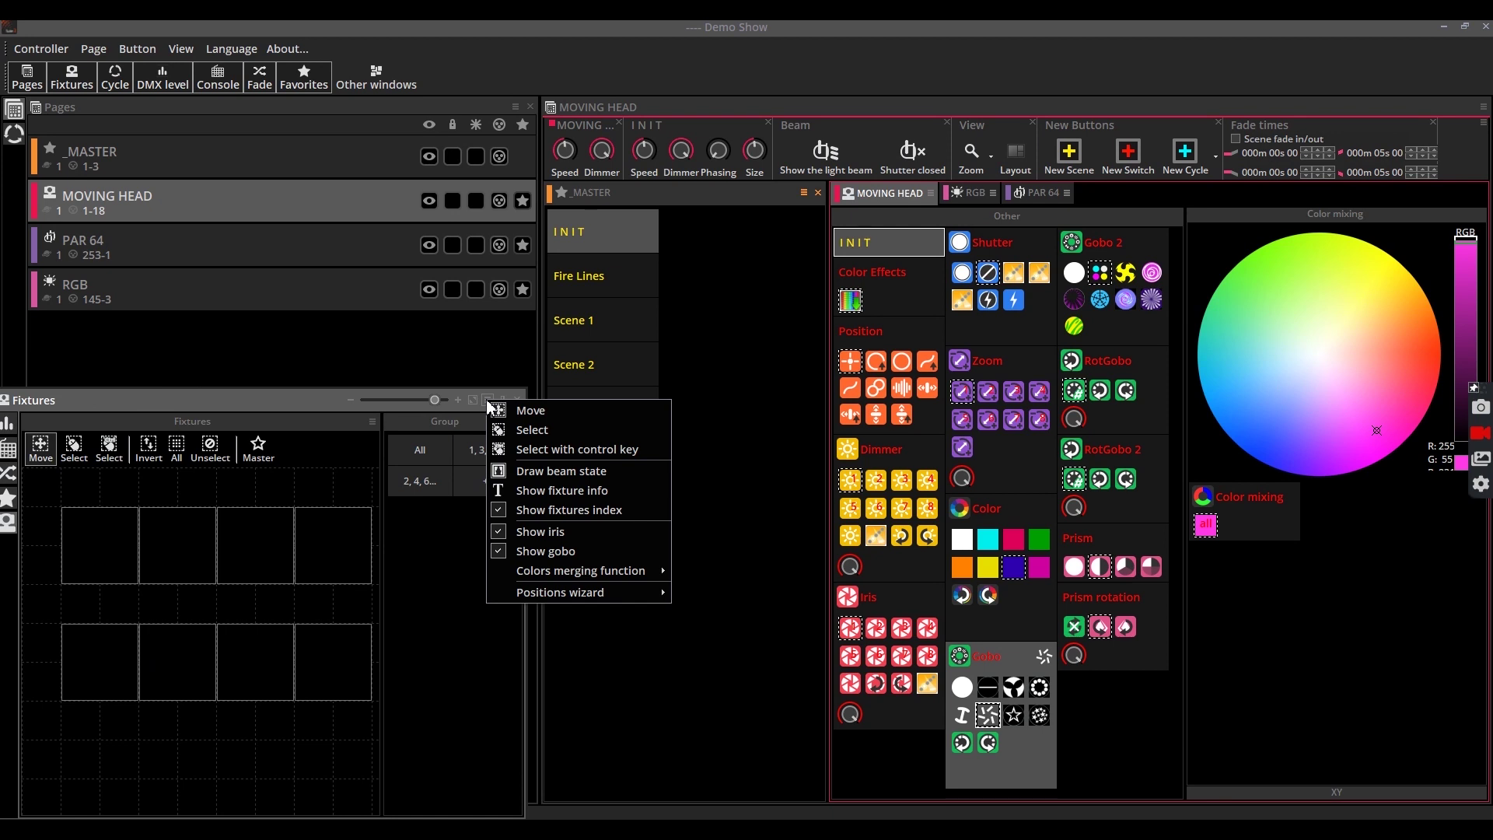
left_click(527, 416)
left_click_drag(298, 399, 261, 440)
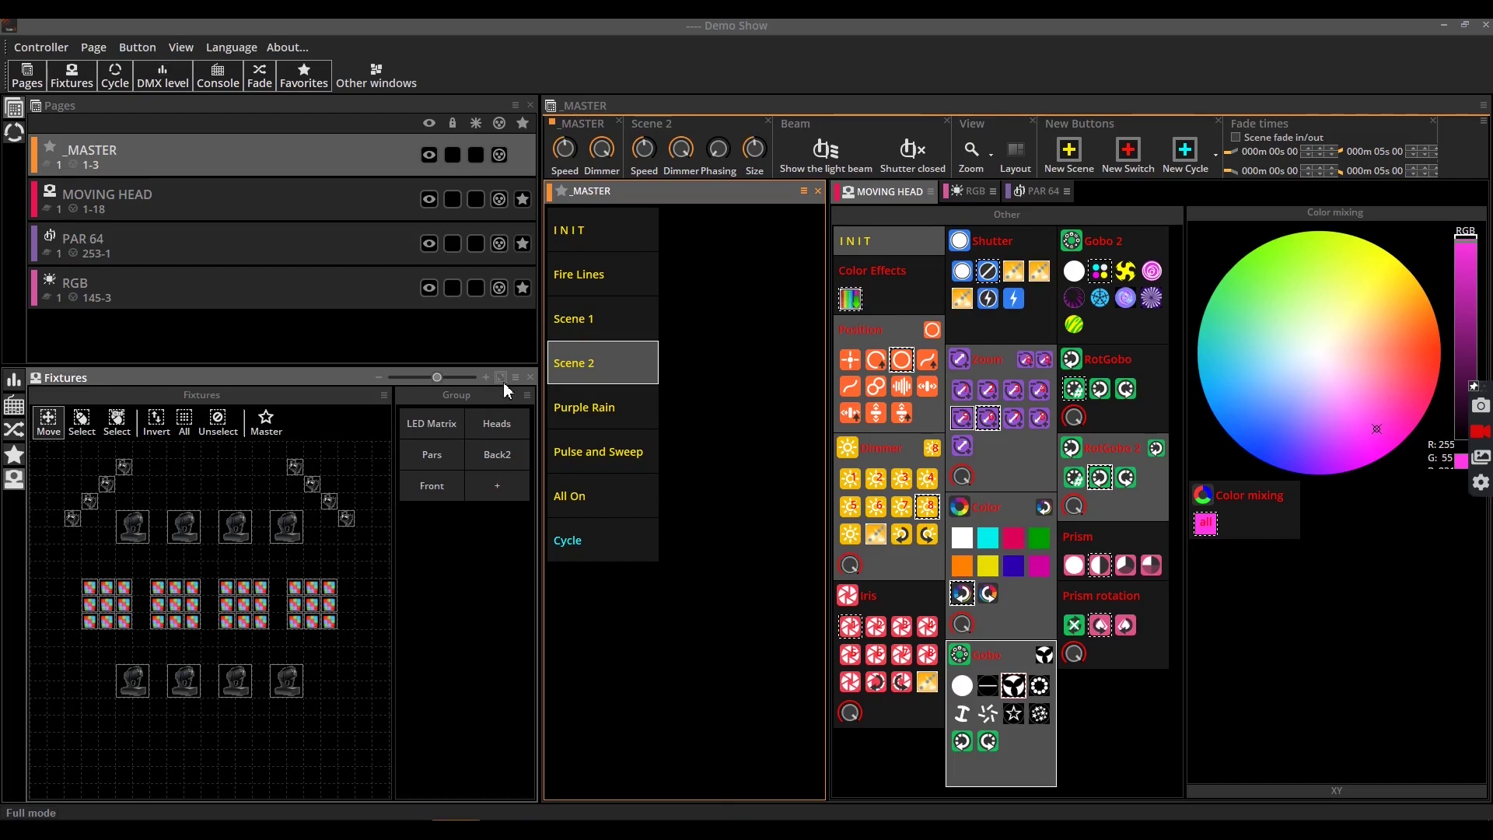
- Expand the Fixtures window to full screen and restore it to the layout
left_click(502, 381)
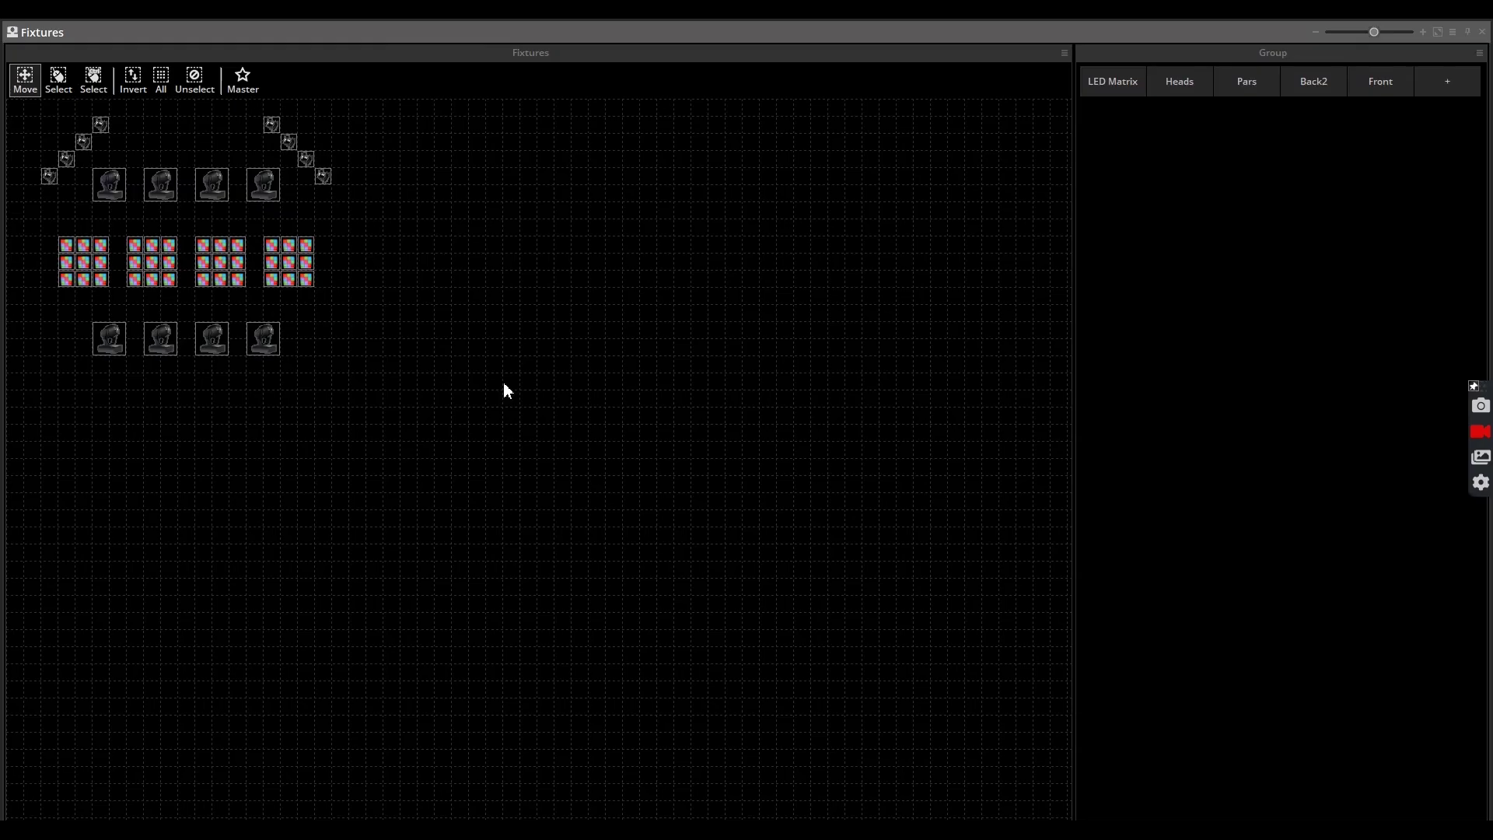
left_click(1409, 31)
left_click(1444, 34)
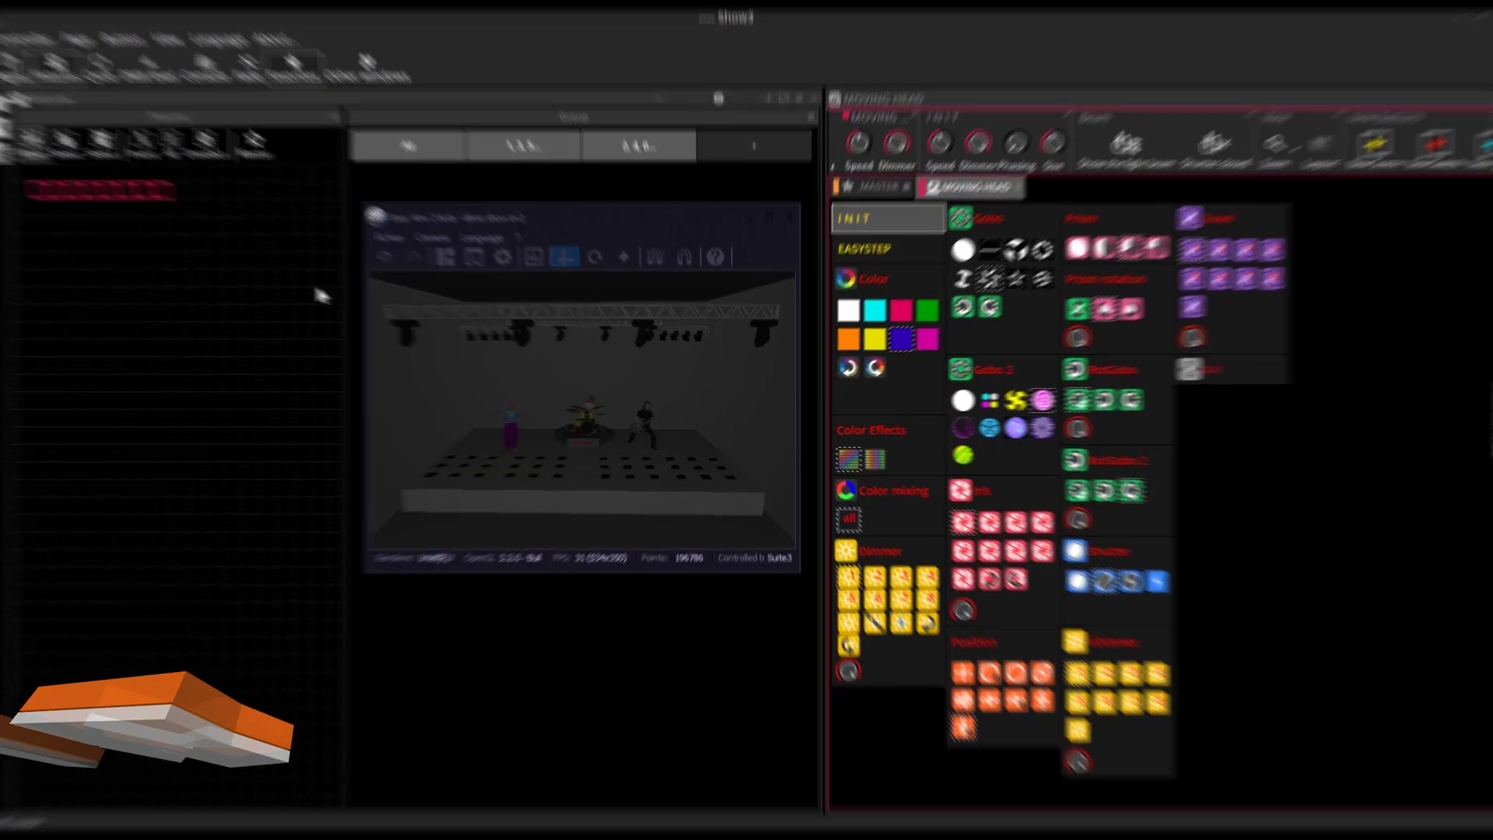
- Display the Live actions window and select all the moving head fixtures
left_click(179, 48)
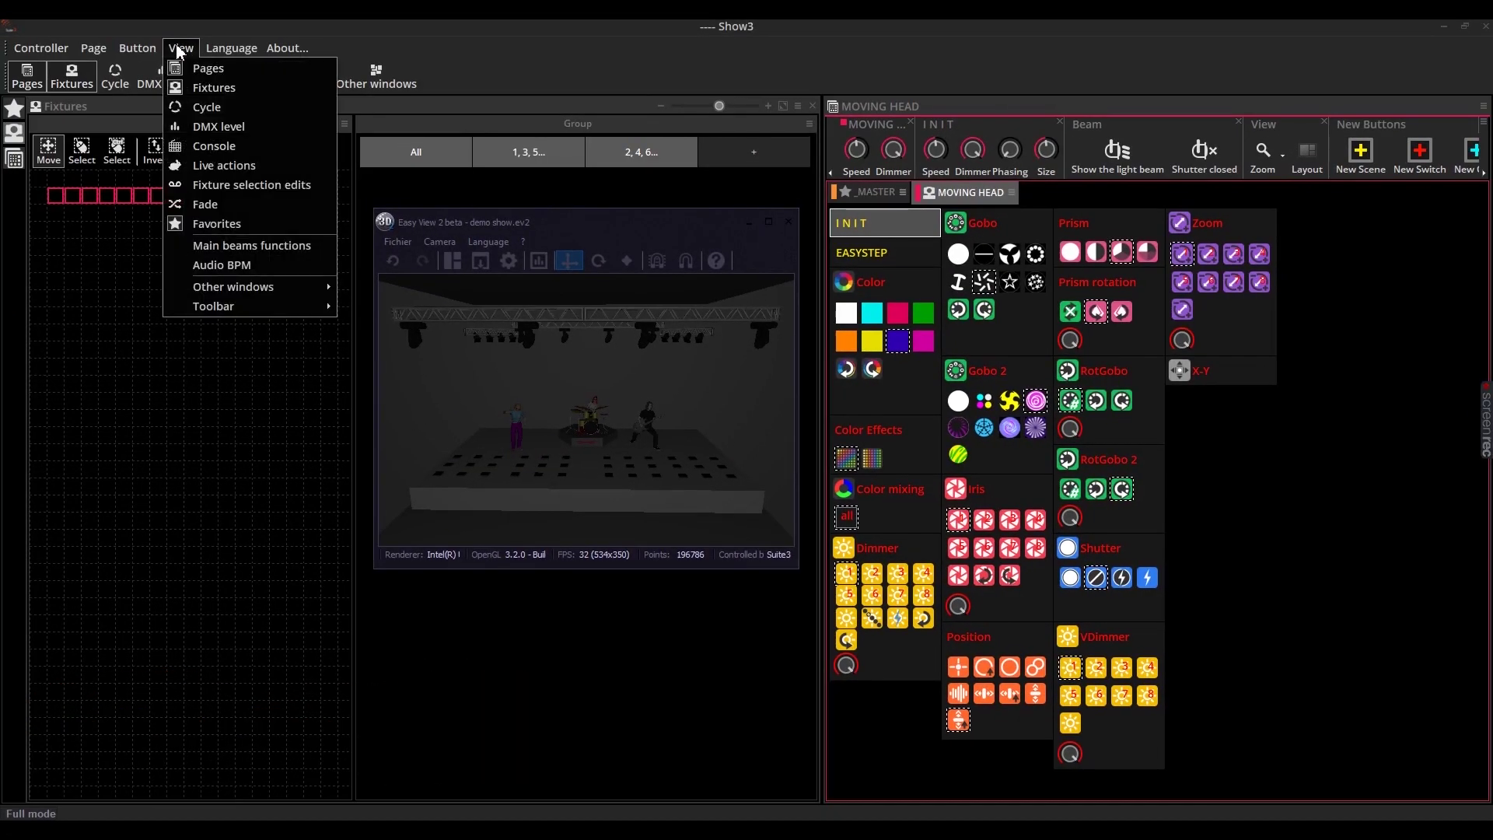
left_click(208, 165)
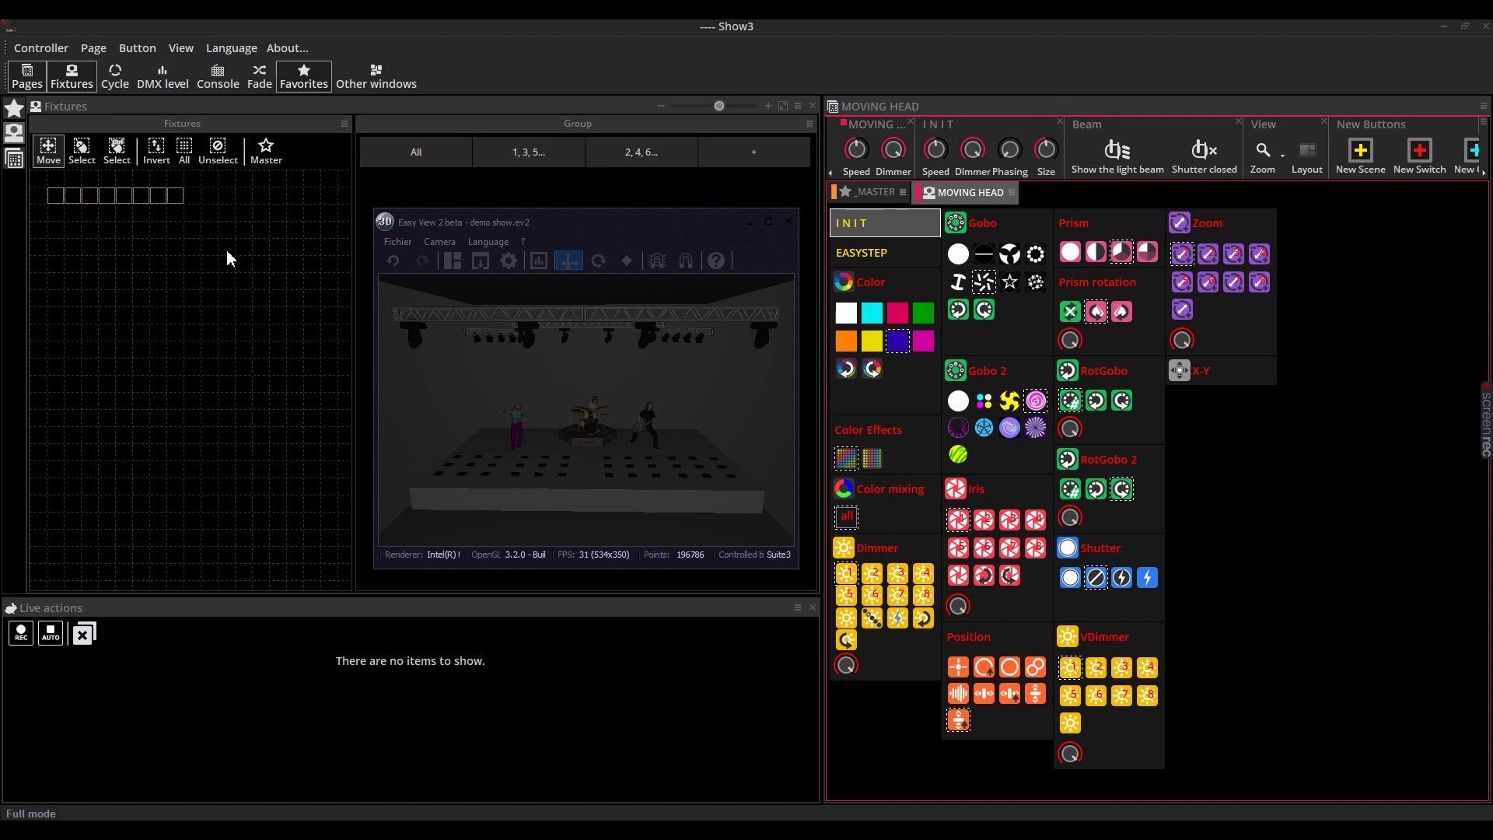
left_click_drag(227, 243, 35, 179)
left_click(85, 334)
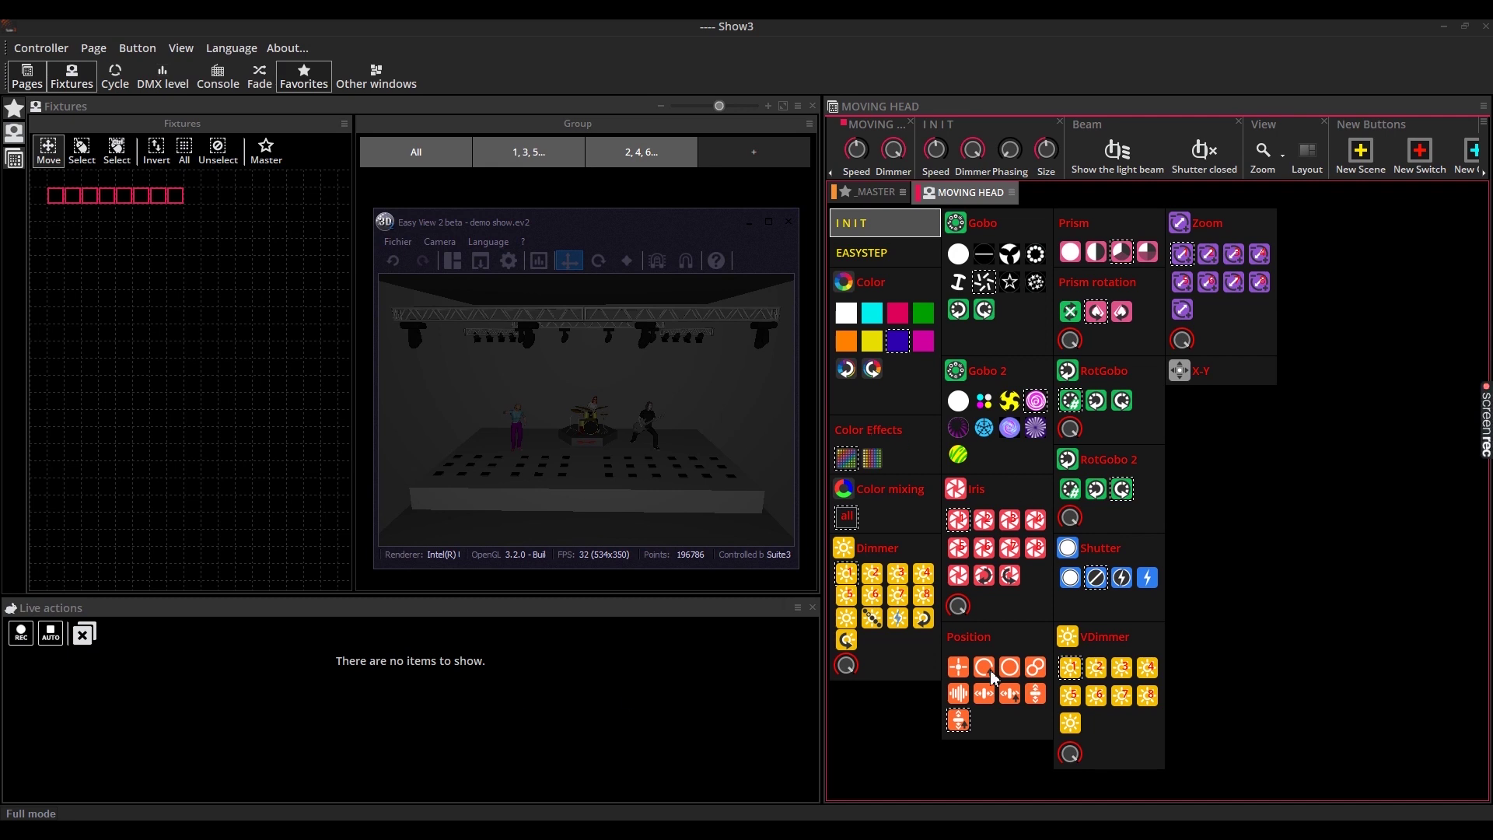
- Apply the Rainbow phasing color effect, Circle phasing position and PsychoCircles gobo, followed by the last Position preset and the Aflobet gobo
left_click(853, 459)
left_click(984, 667)
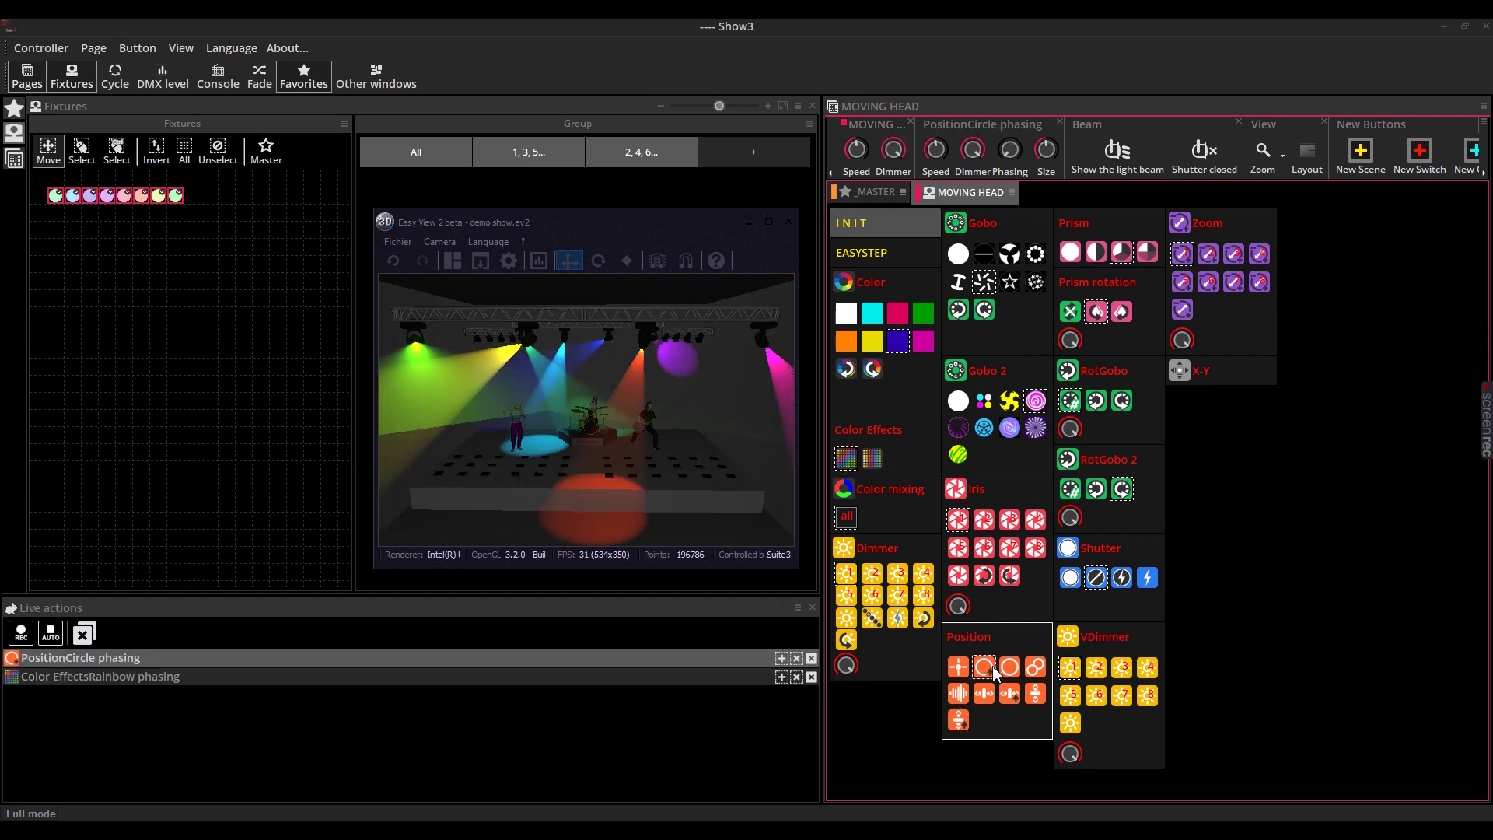
left_click(1035, 400)
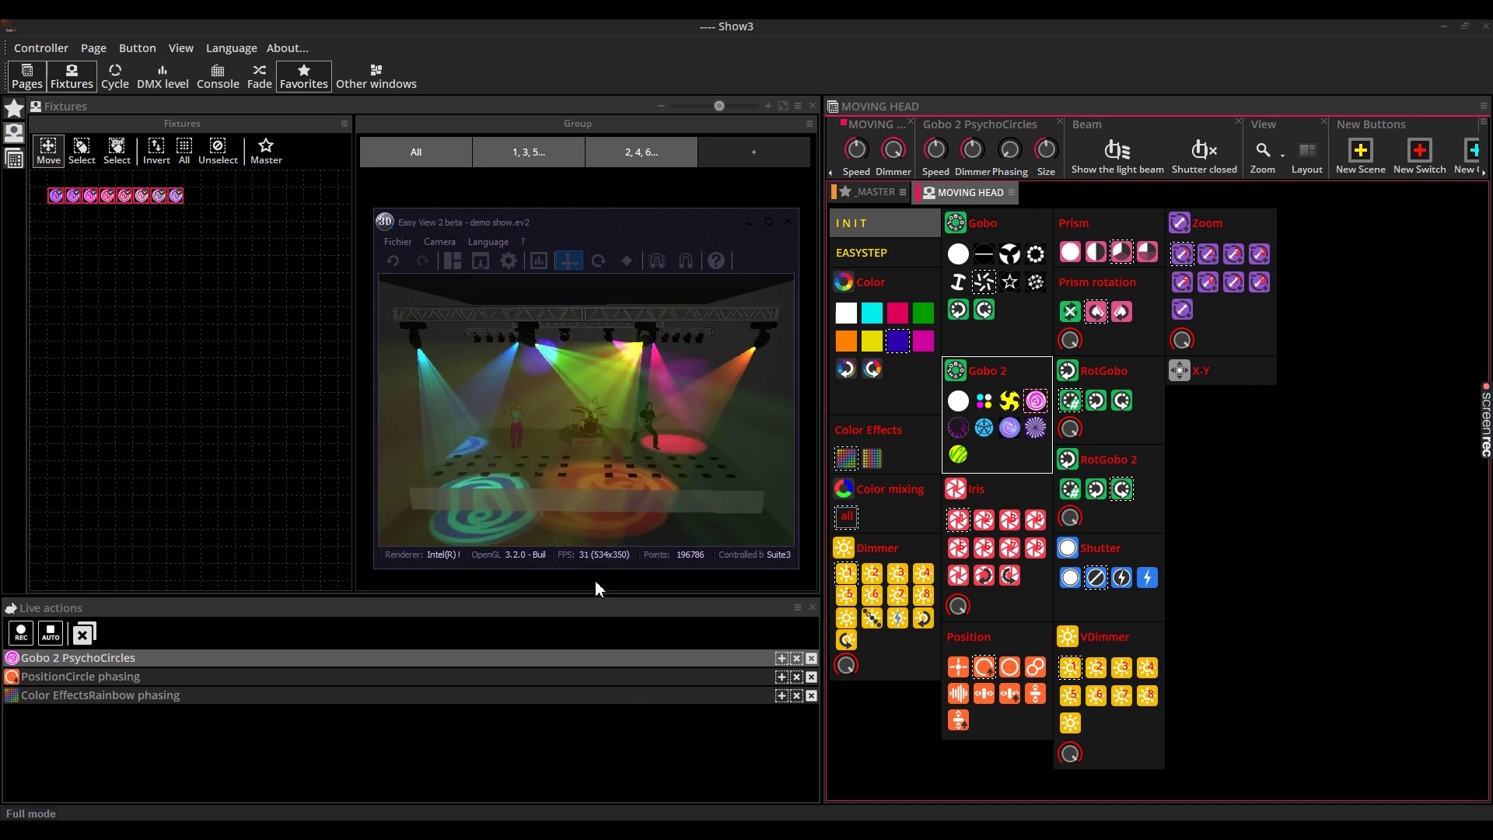
left_click(958, 720)
left_click(1010, 401)
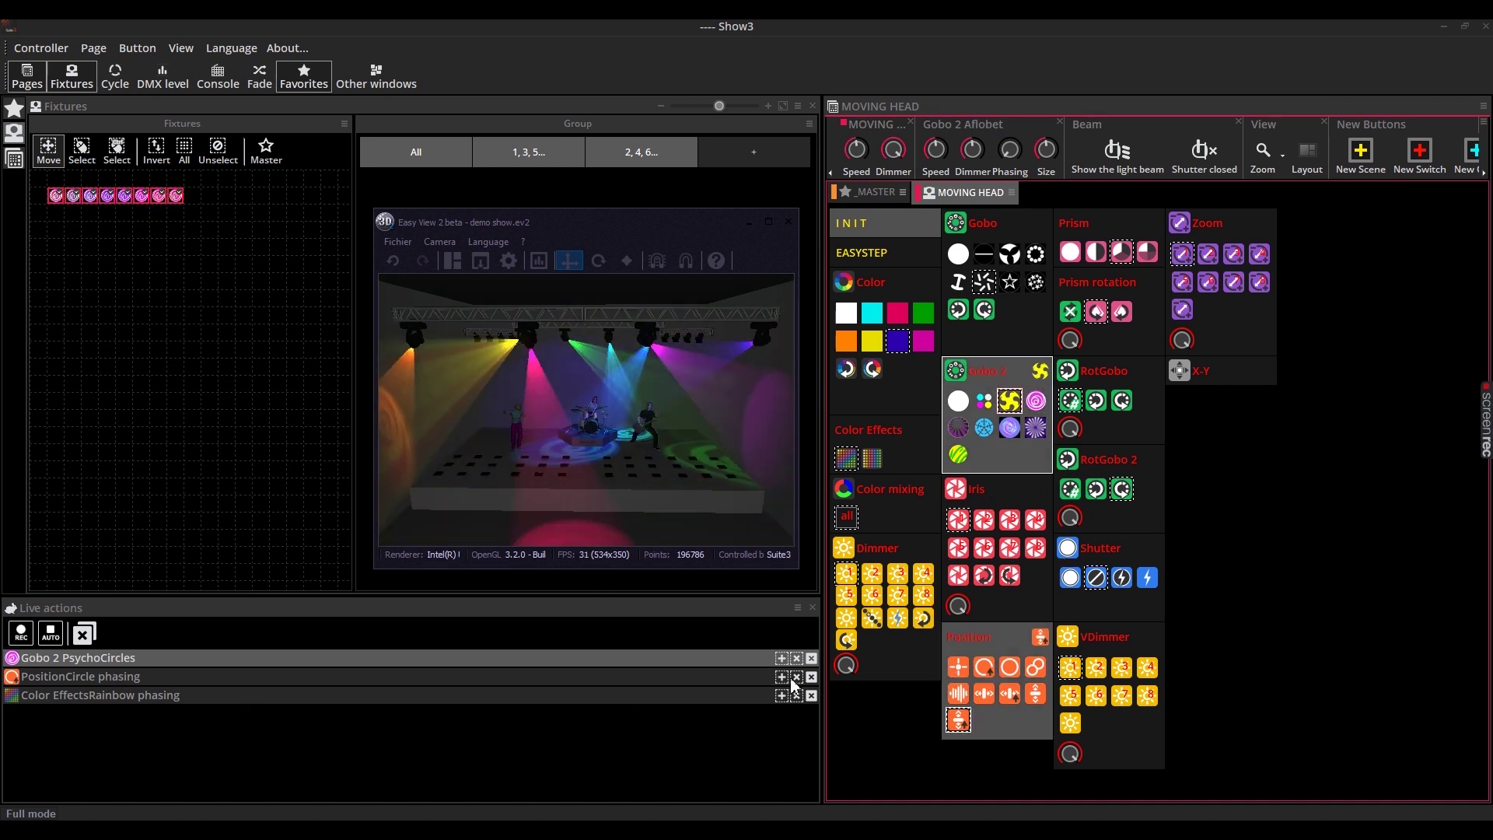
- Try to release the PositionCircle phasing entry from the live actions list
left_click(796, 677)
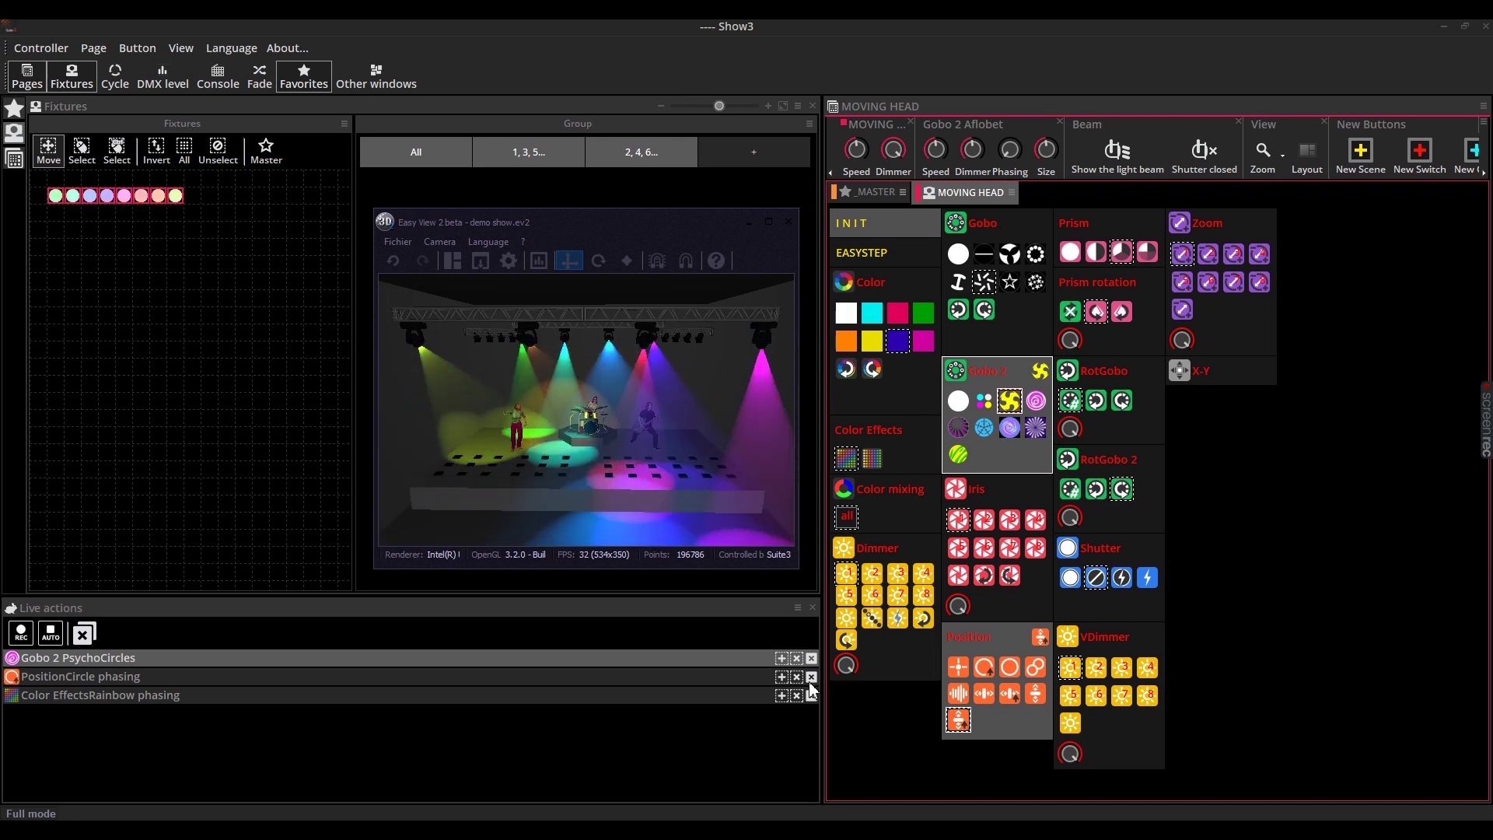
left_click(810, 678)
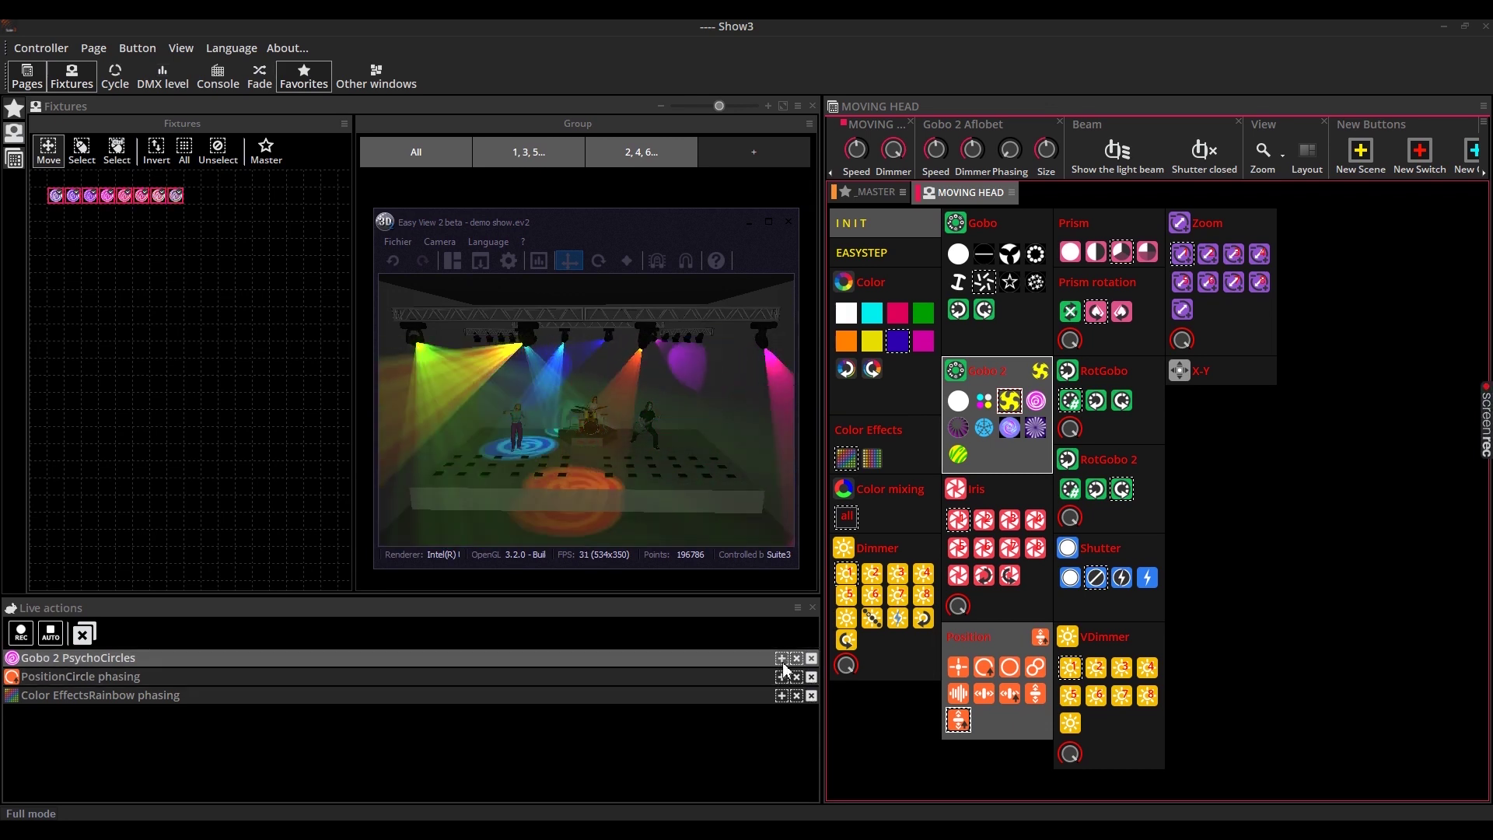
left_click(811, 676)
left_click(811, 676)
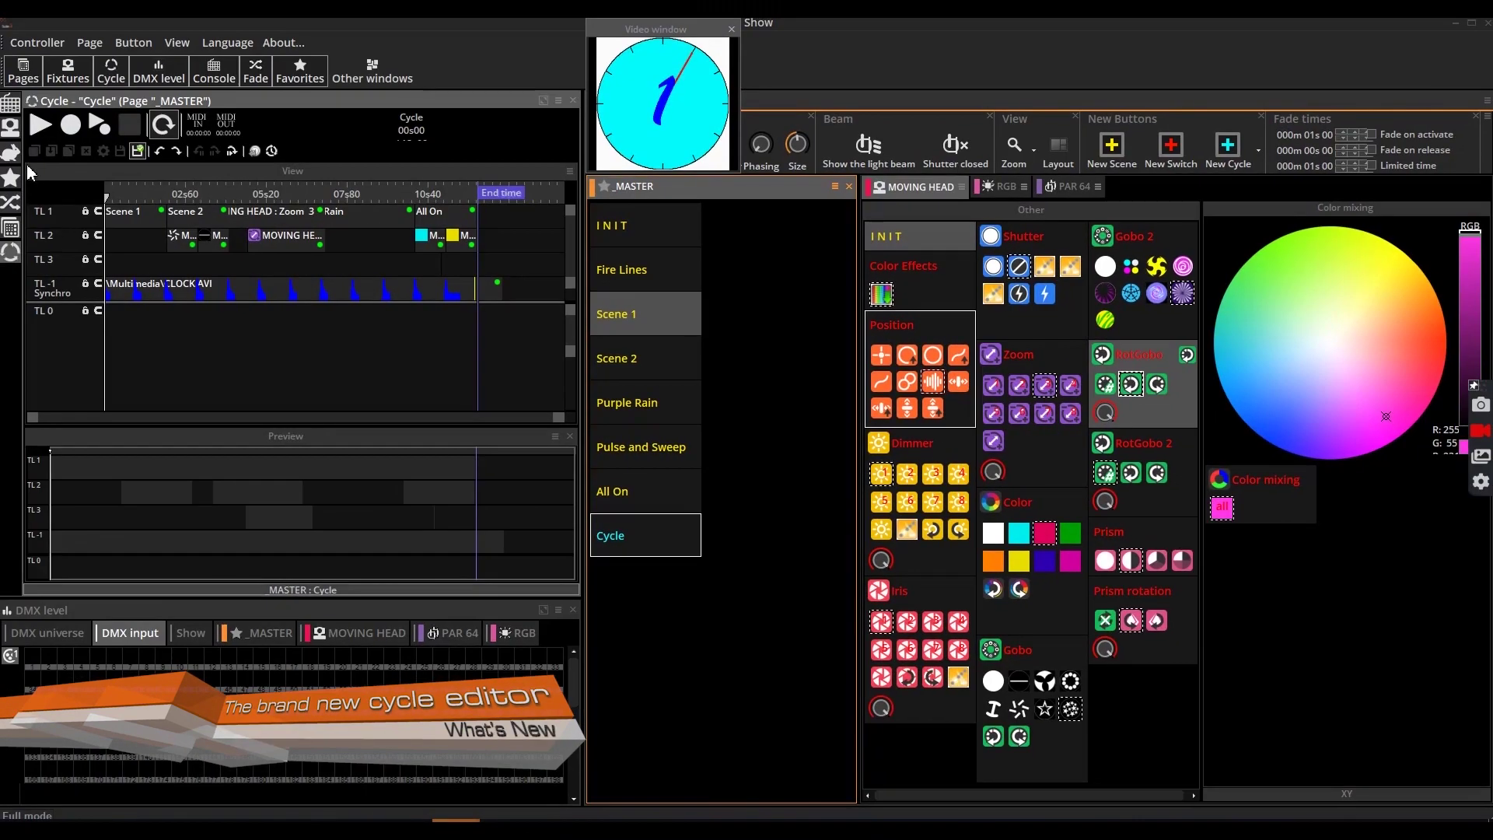
- Run the _MASTER page's cycle in the cycle editor and scrub the playhead to just before the end time
left_click(110, 72)
left_click(110, 71)
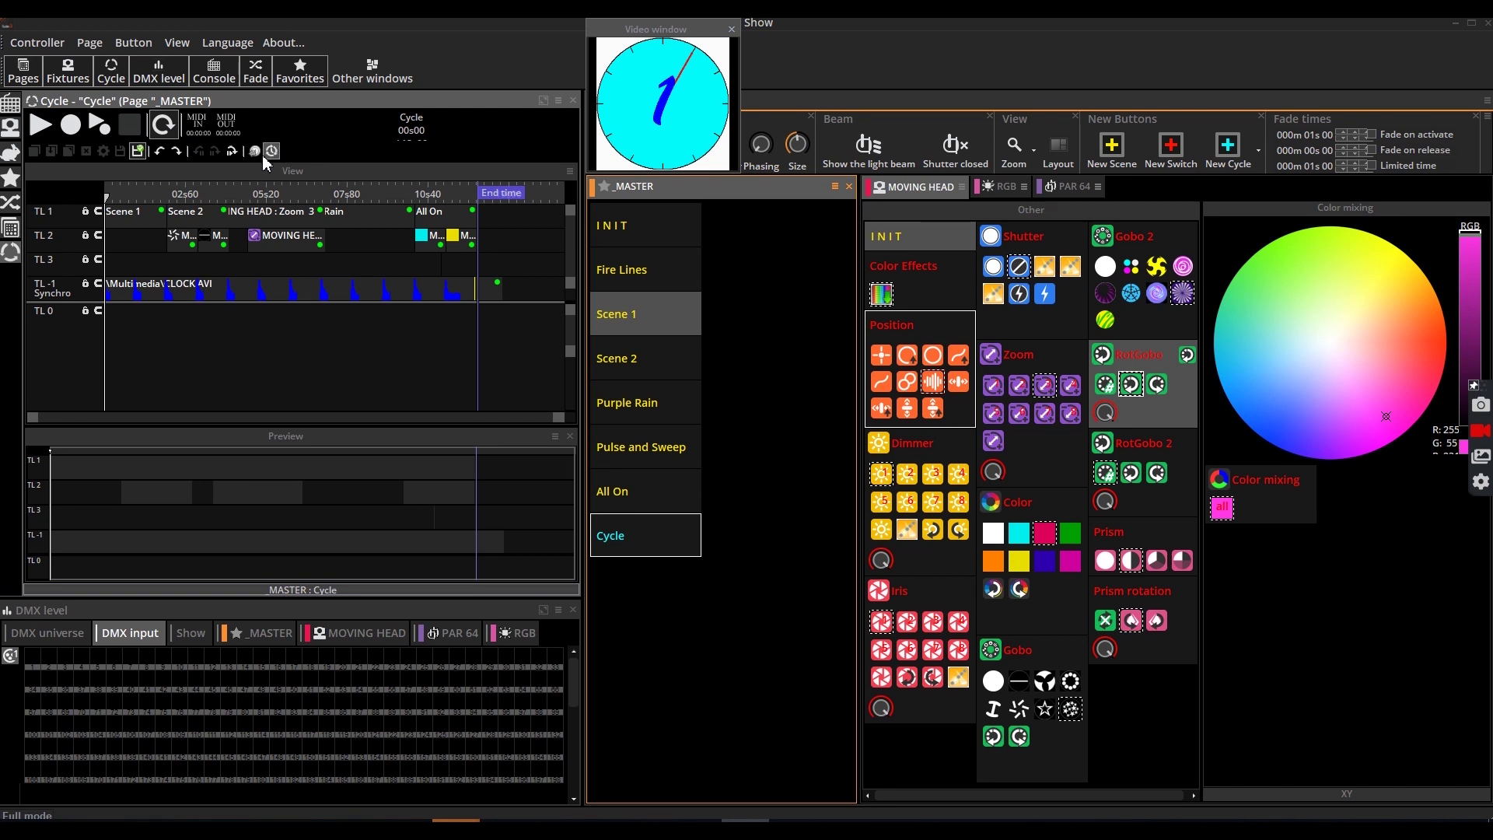
left_click(90, 135)
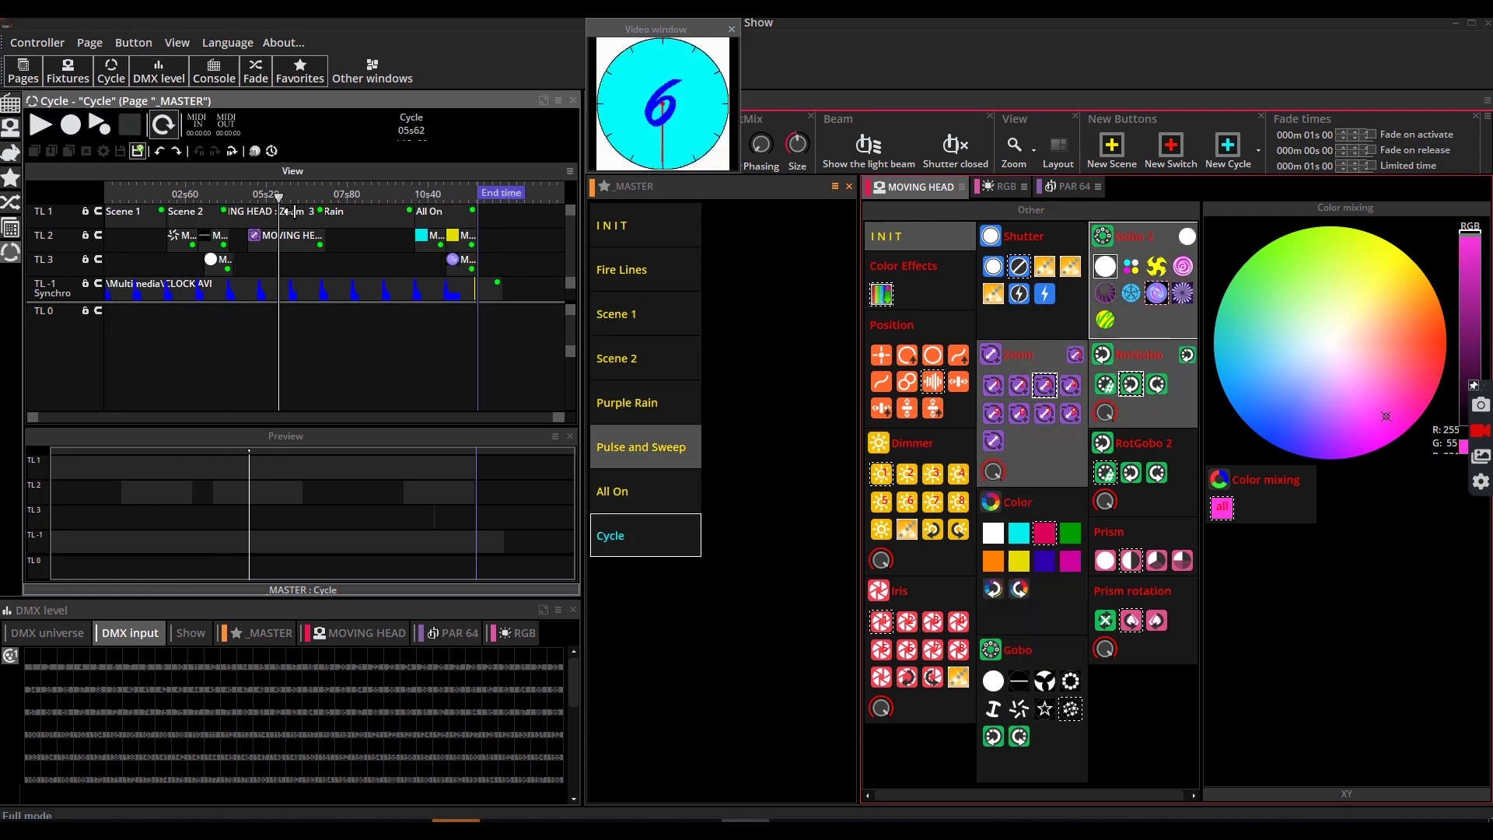
left_click(349, 273)
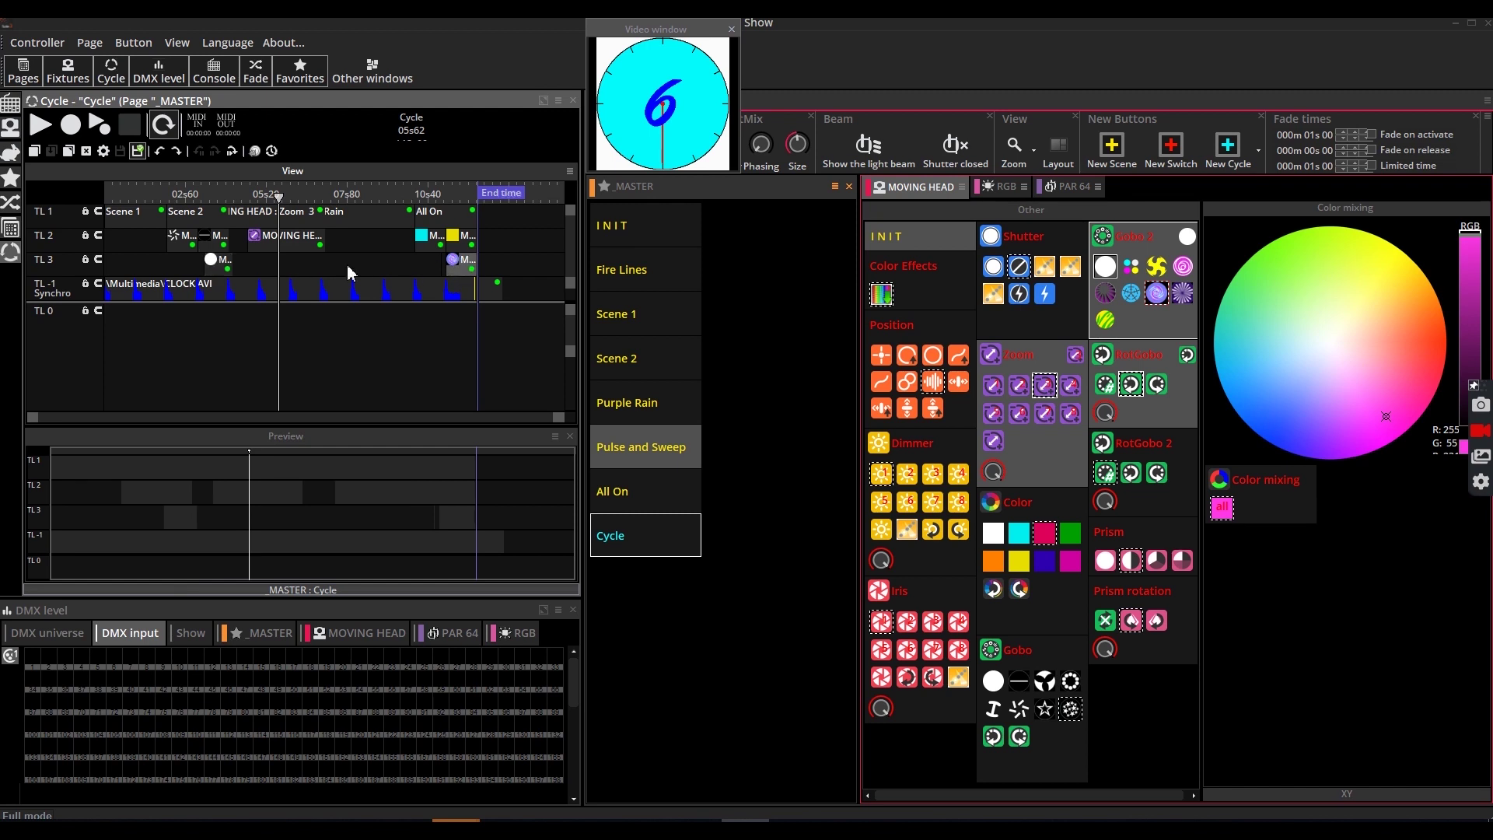
left_click_drag(278, 200, 471, 209)
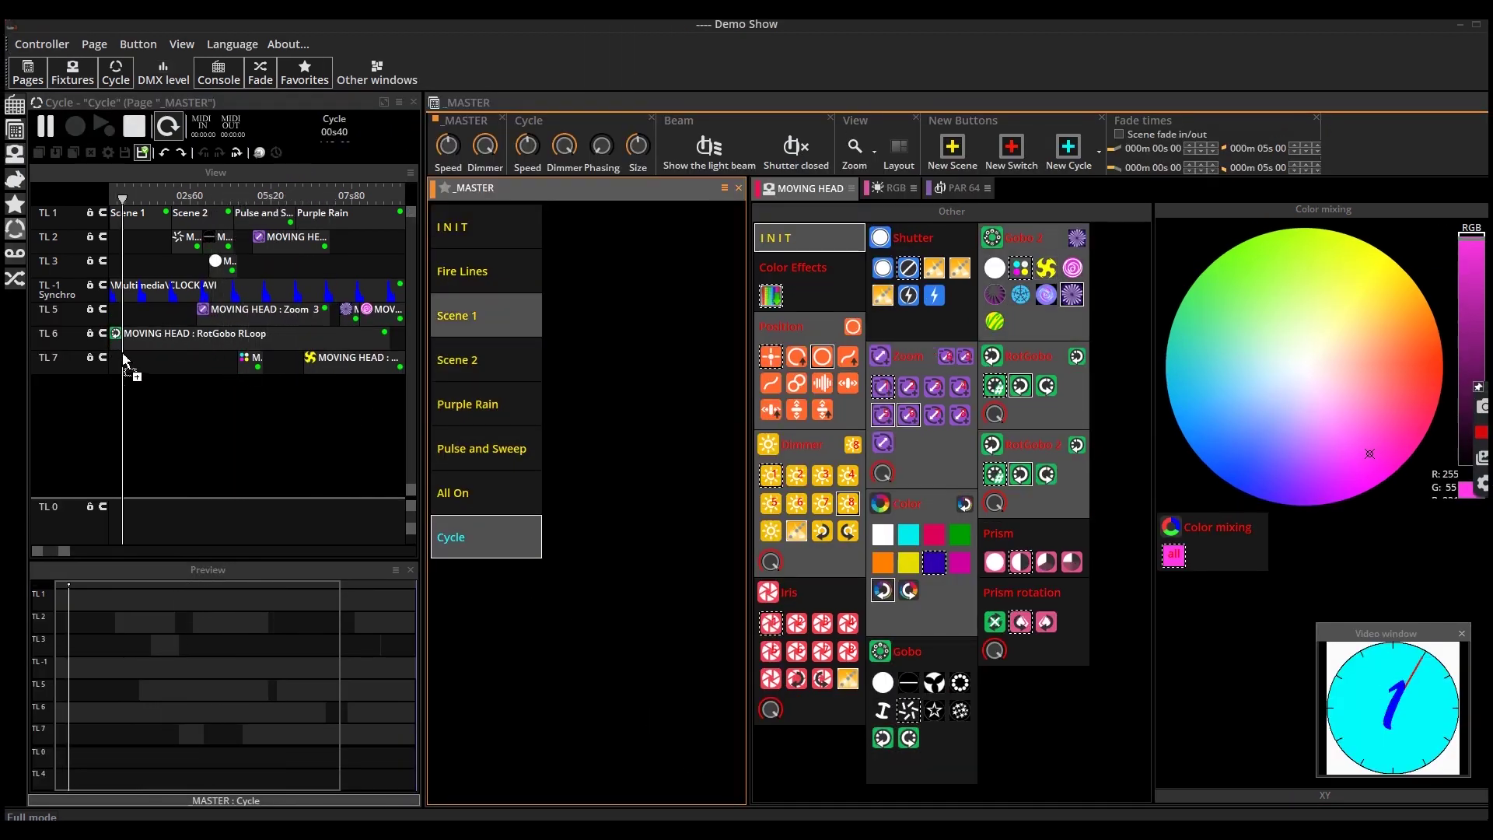
- Drop a media file onto the cycle timeline beneath TL 7 and accept its waveform analysis
left_click_drag(115, 311, 147, 380)
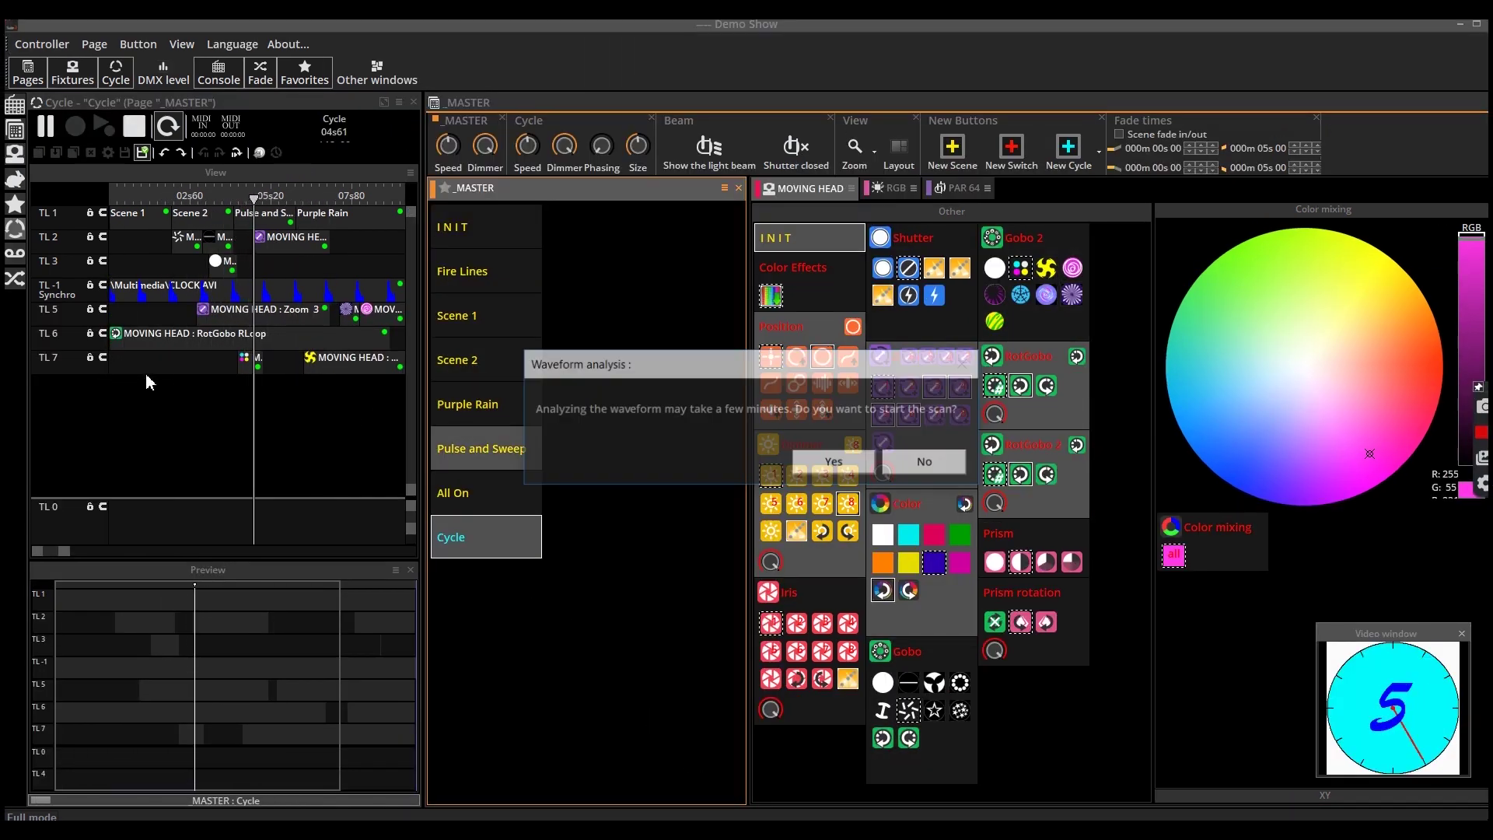
left_click(835, 462)
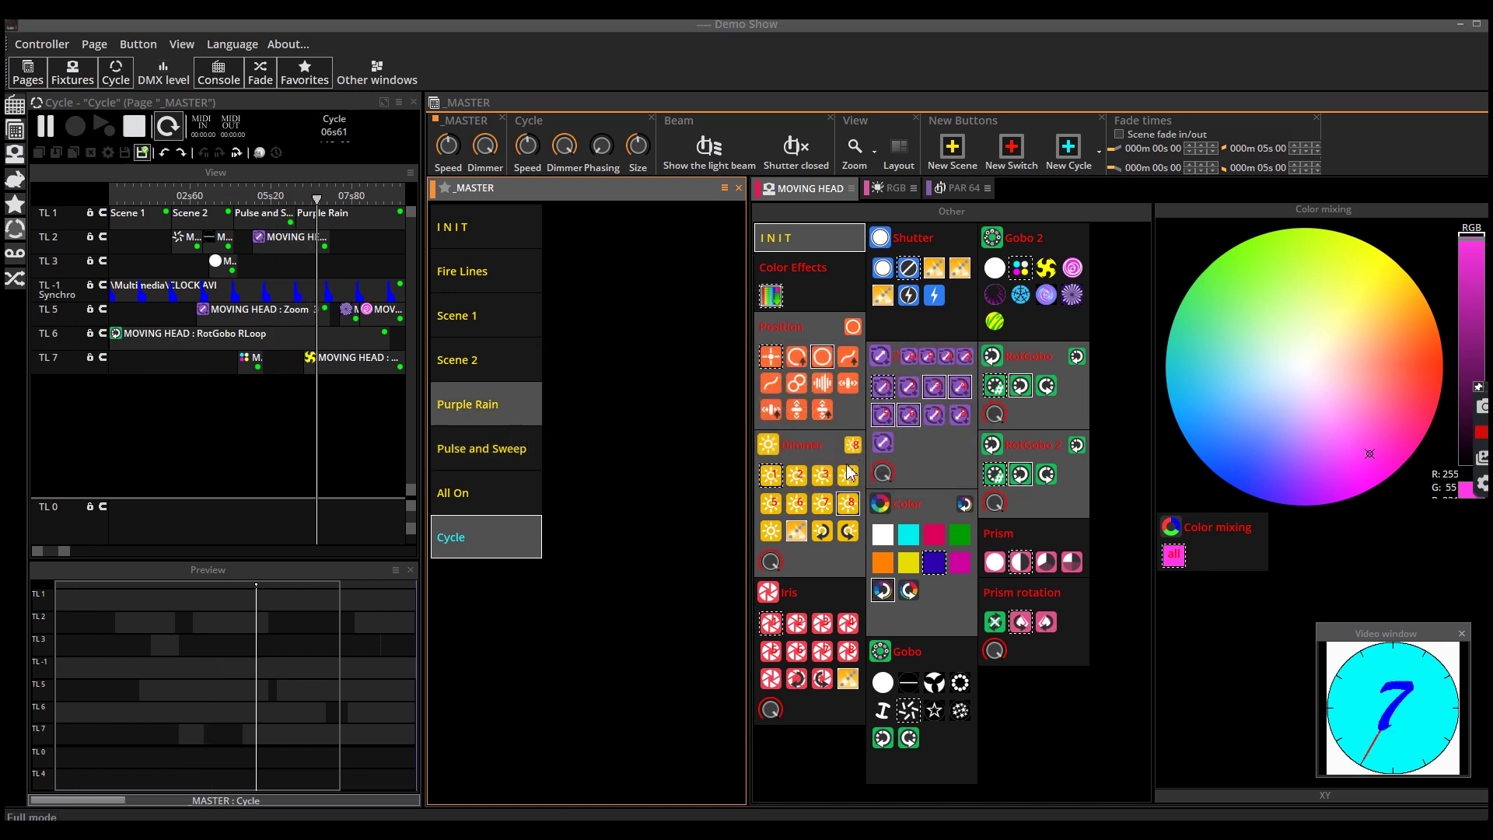
left_click(767, 462)
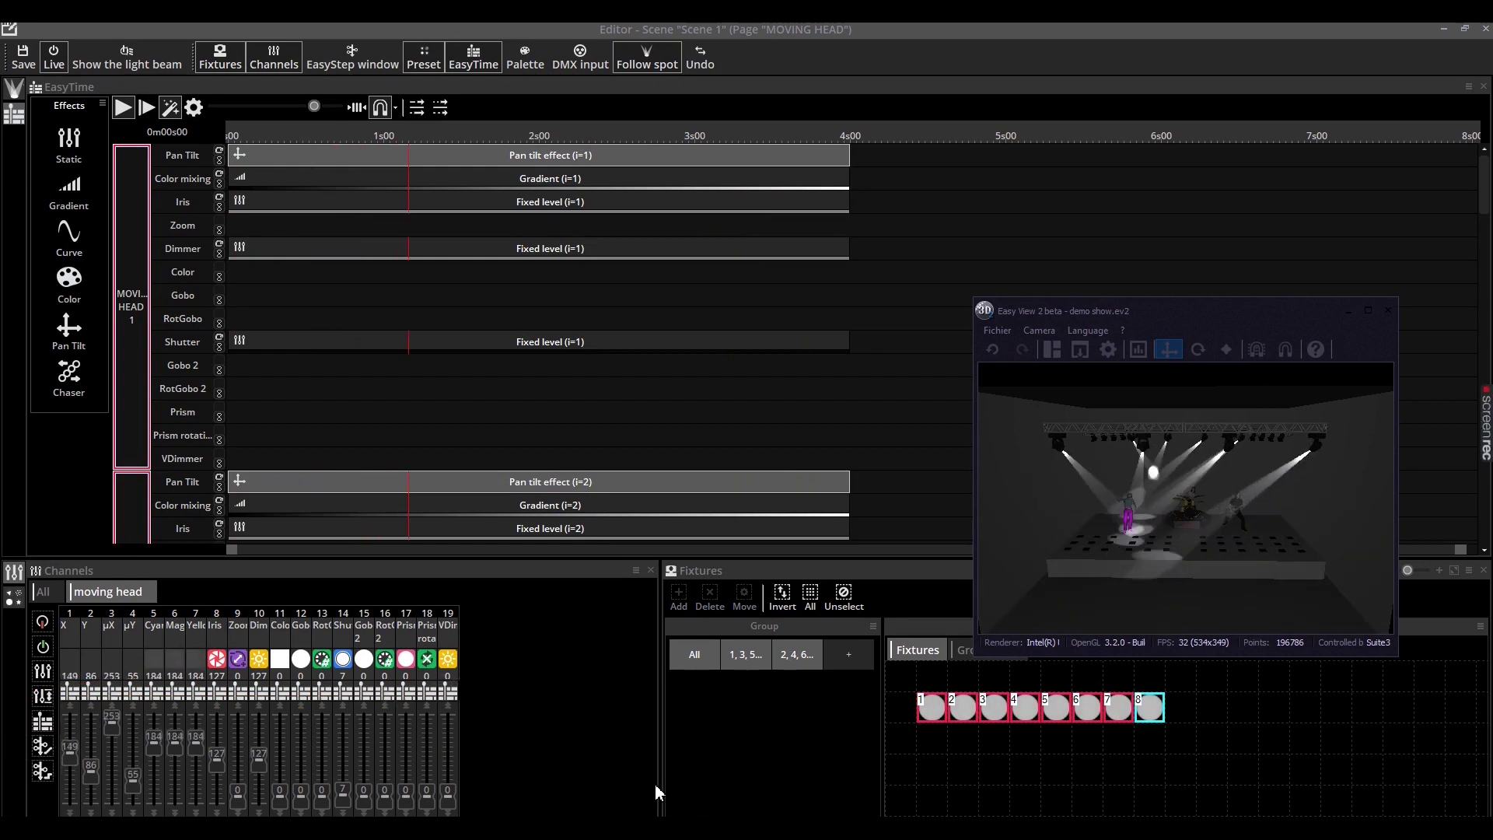
- Edit the fanning of MOVING HEAD 1's Pan tilt effect, pulling an intermediate point below the centre line on both the Pan and Tilt graphs
right_click(410, 156)
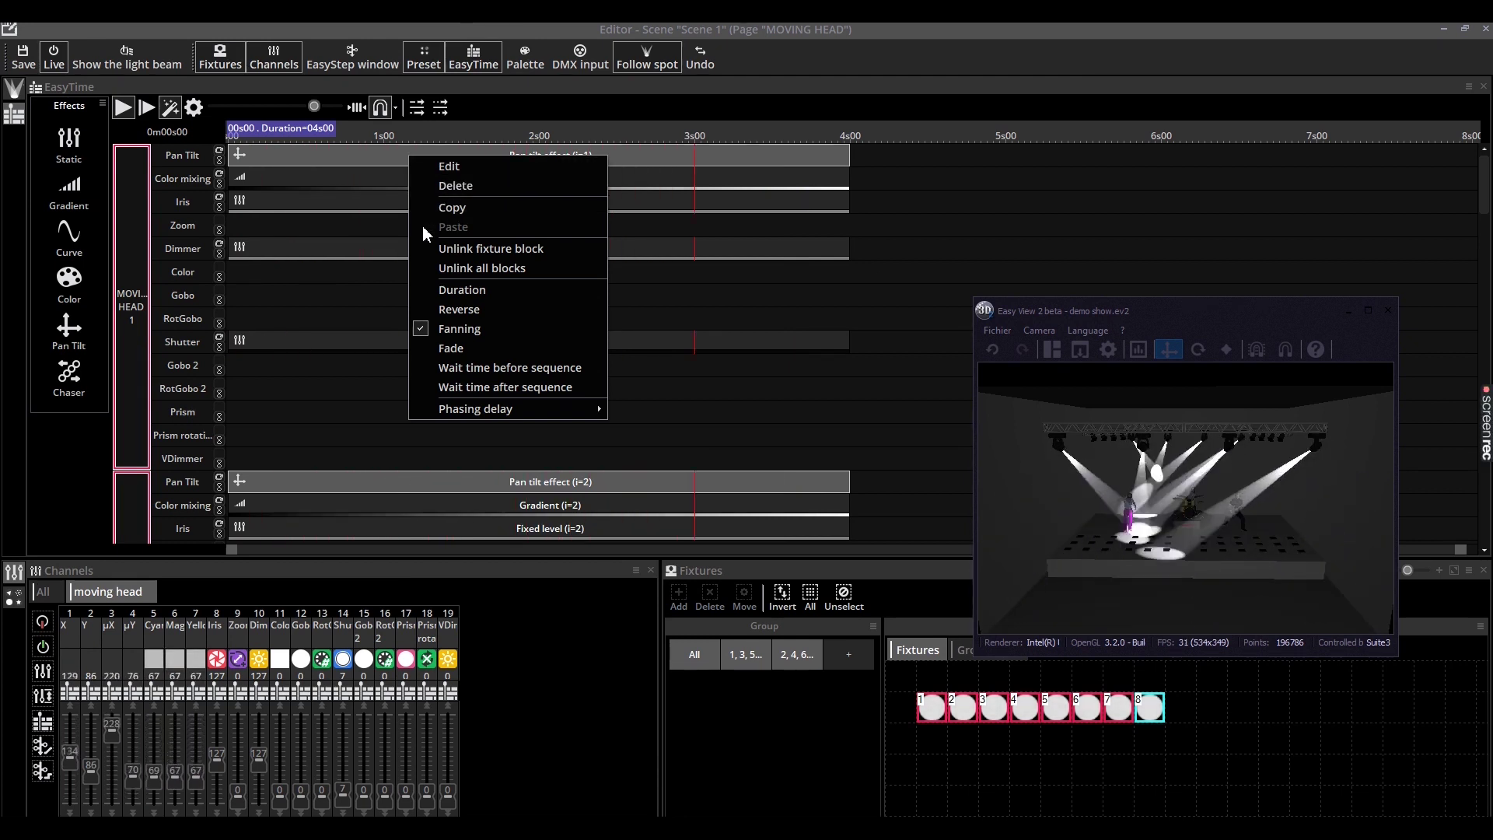
left_click(475, 330)
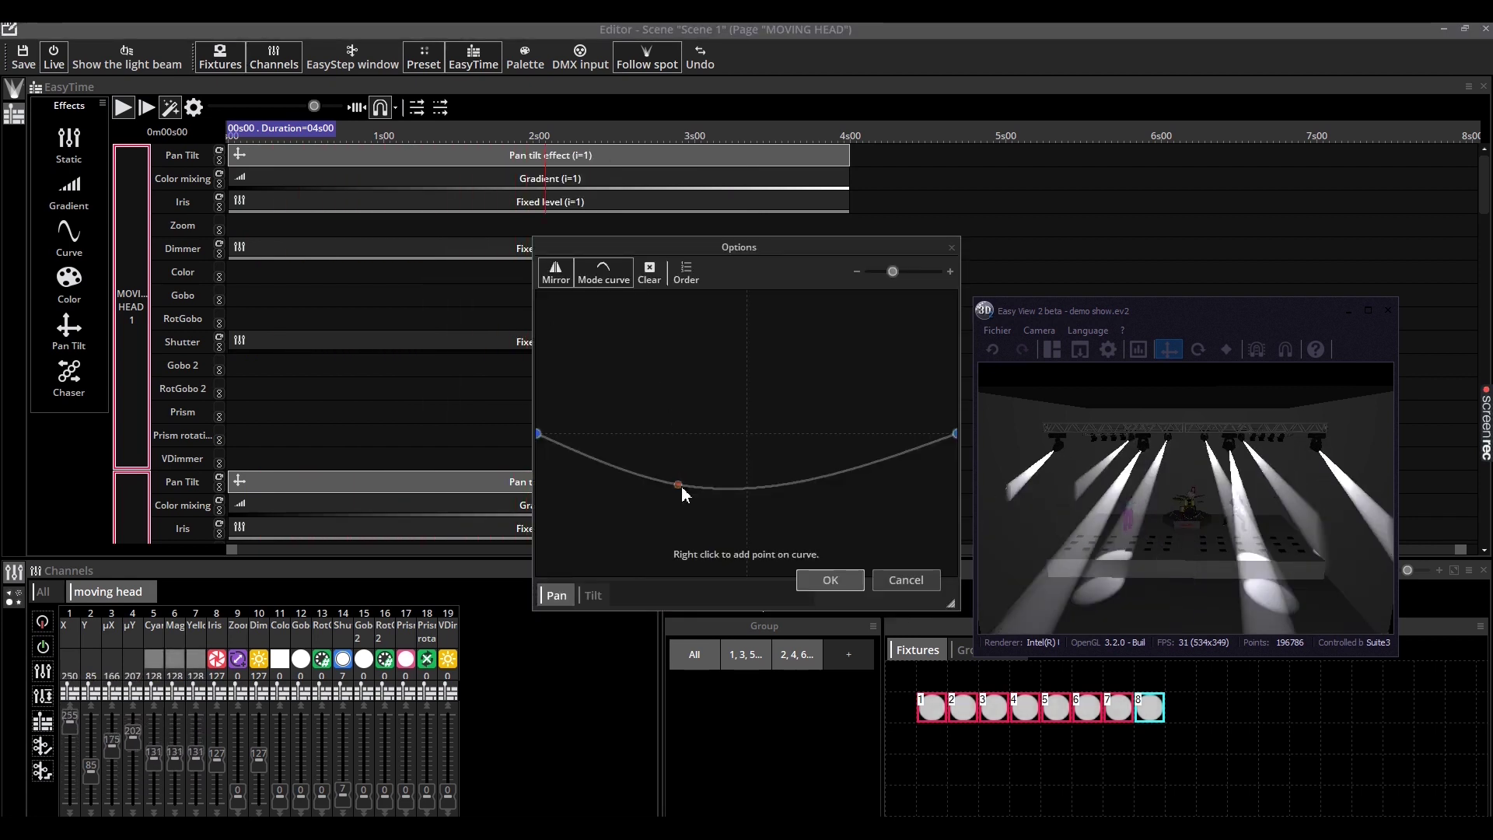
left_click(592, 595)
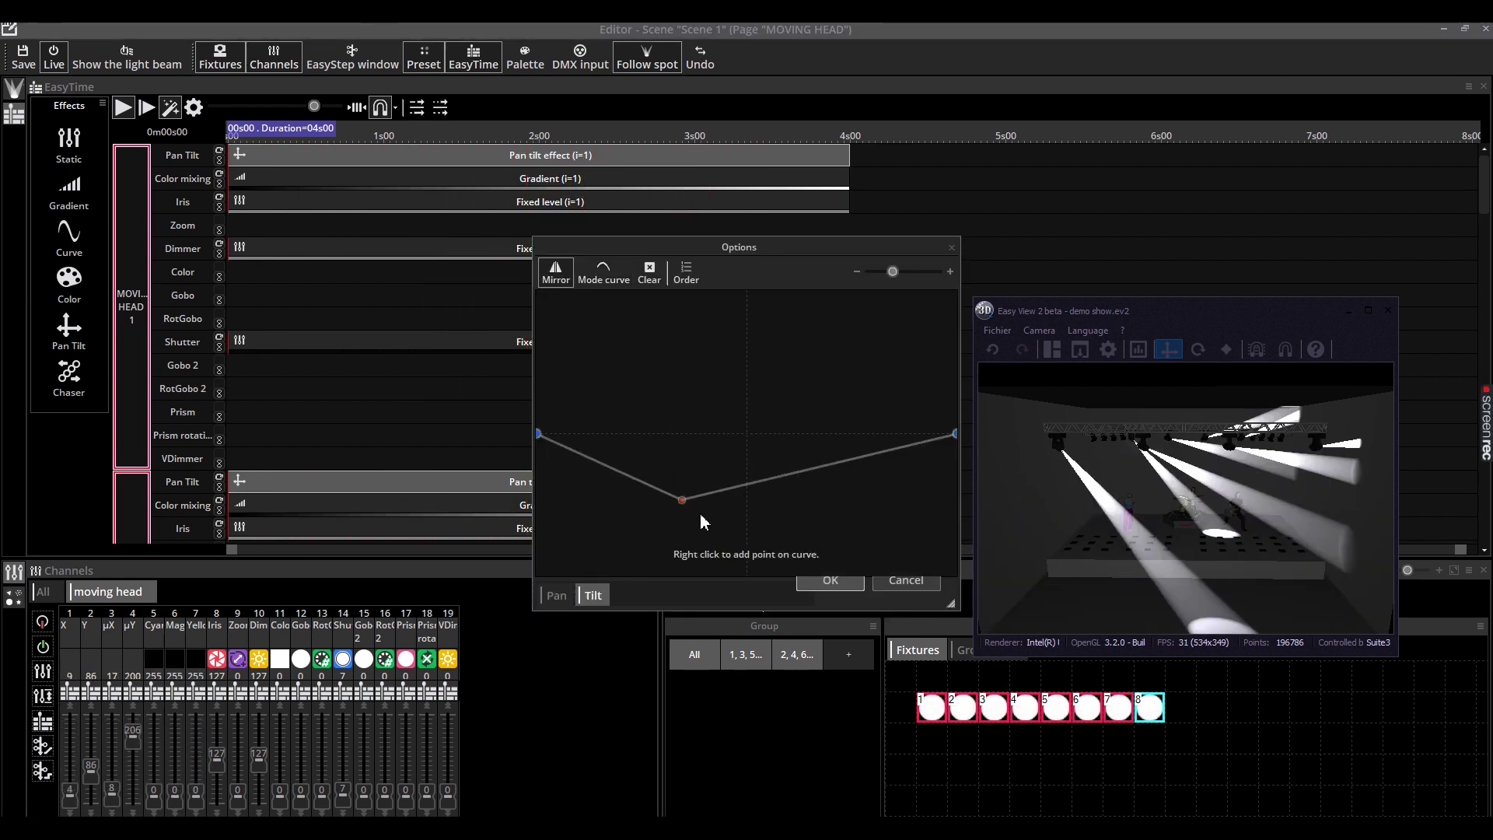
key("space")
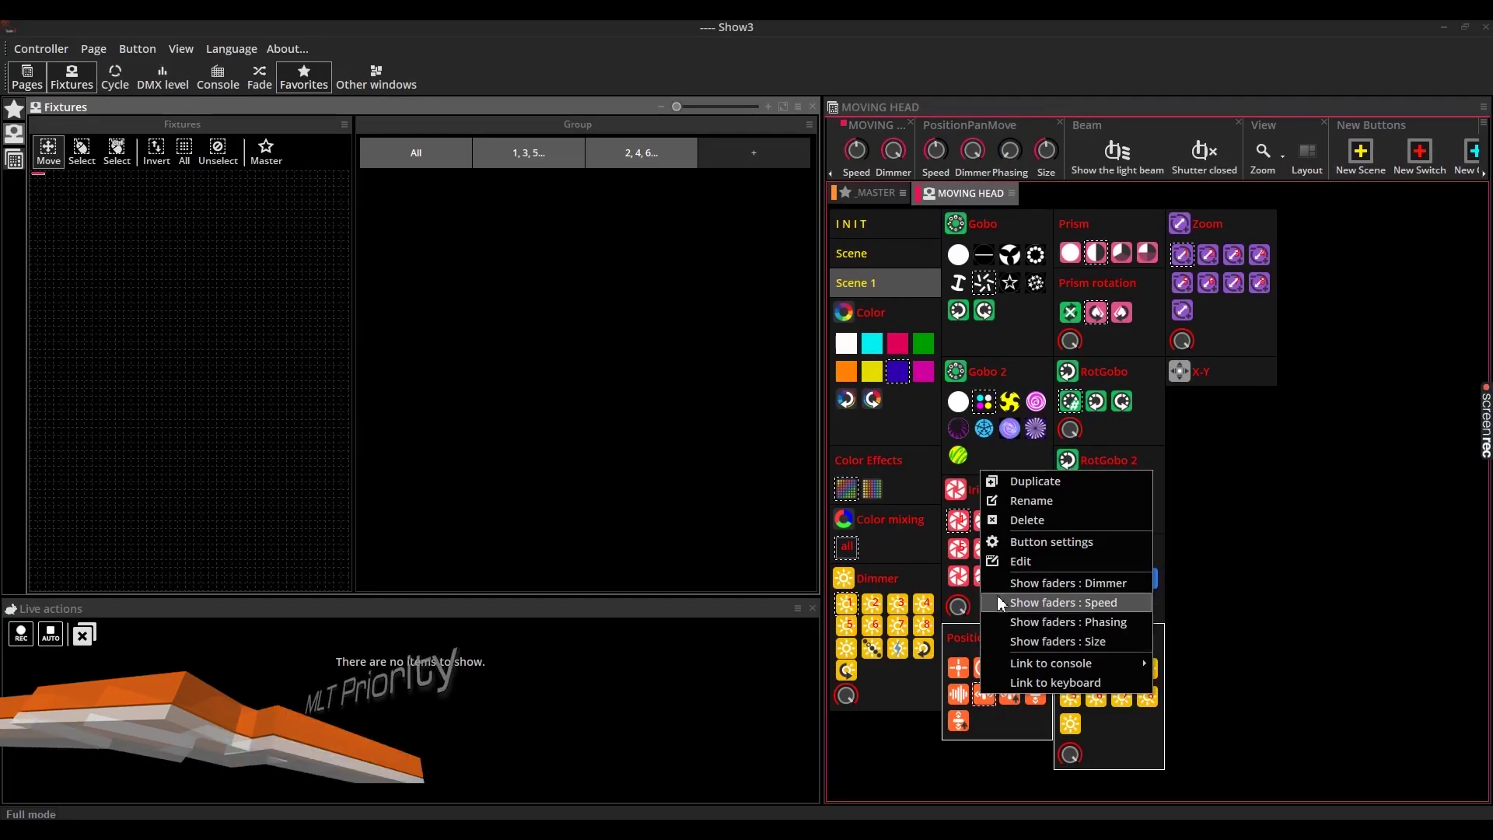
- Set the priority of the PositionPanMove switch to MLT Multiply the current level in its button settings
key("Escape")
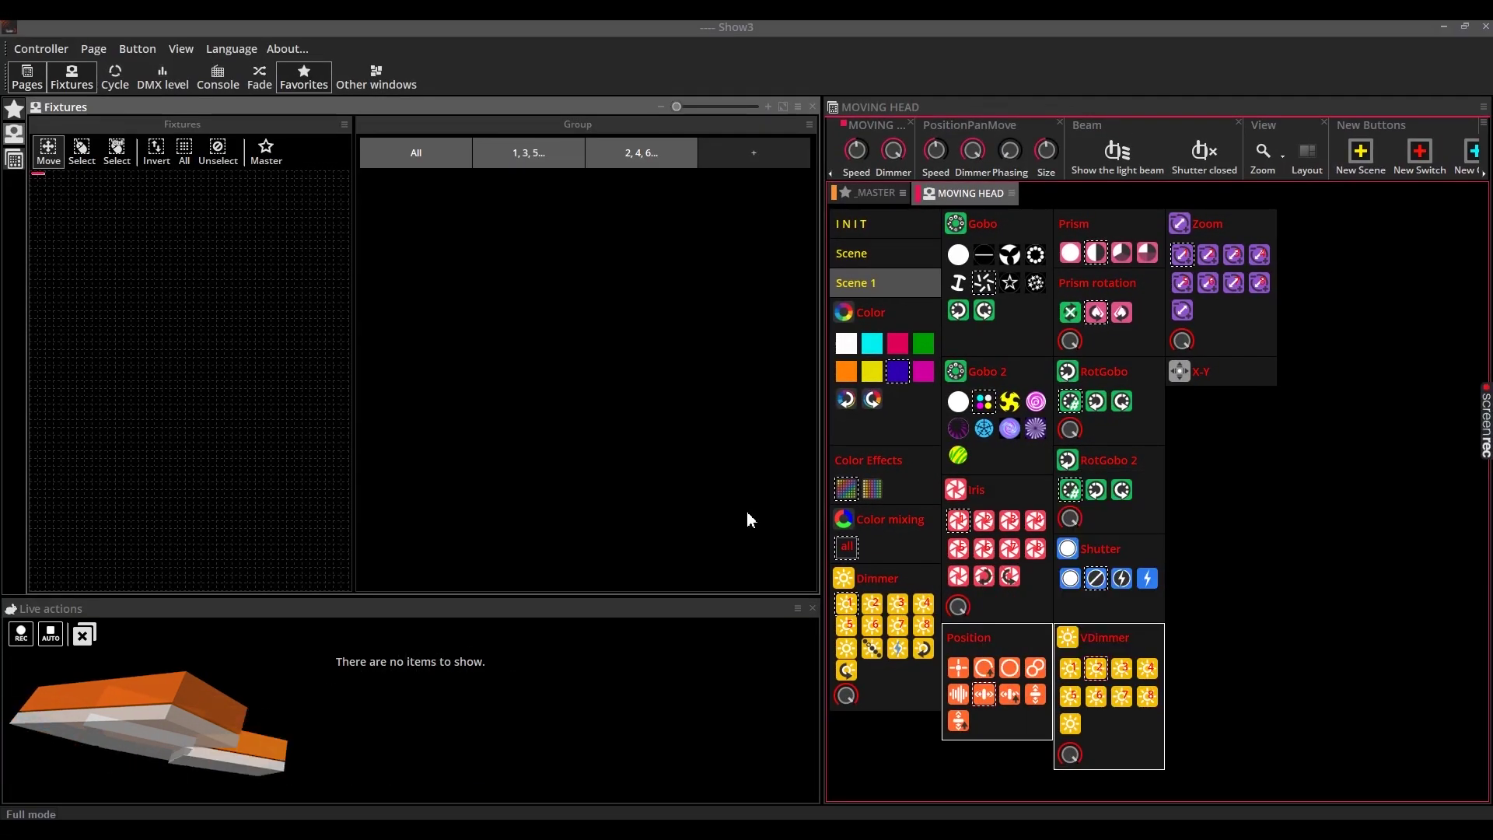
left_click(465, 474)
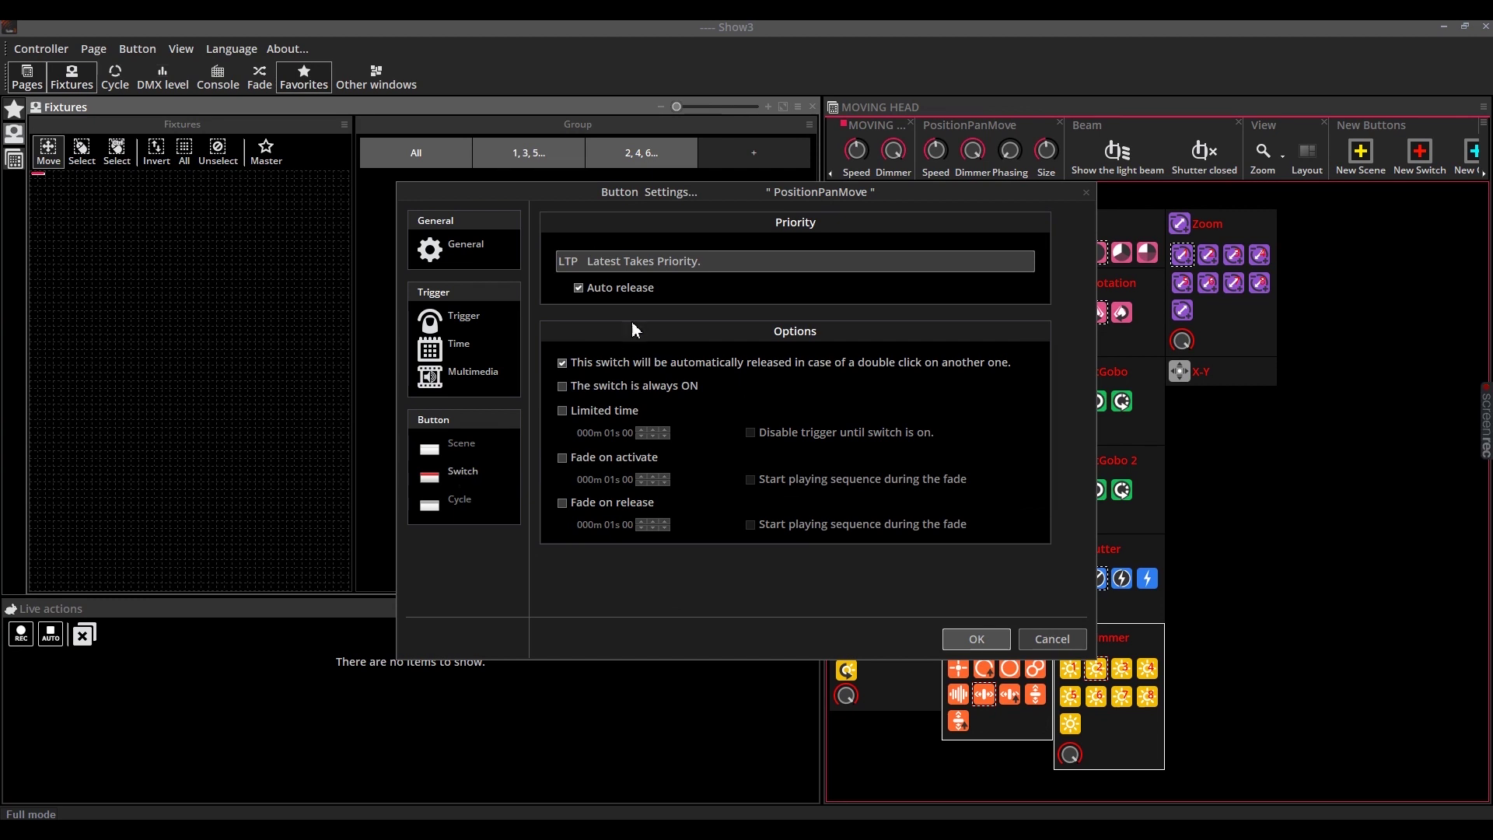
left_click(730, 260)
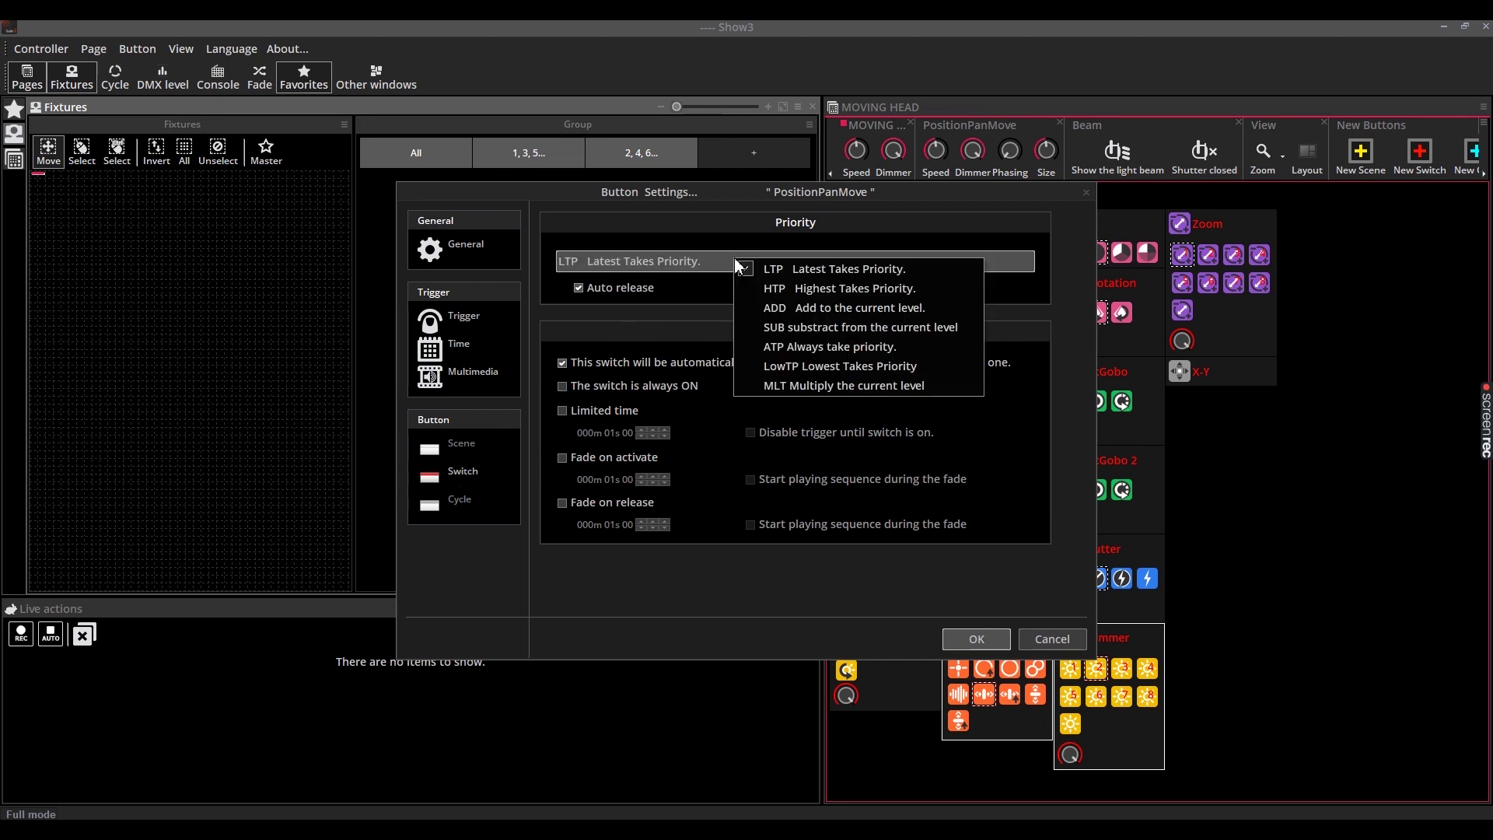
left_click(769, 386)
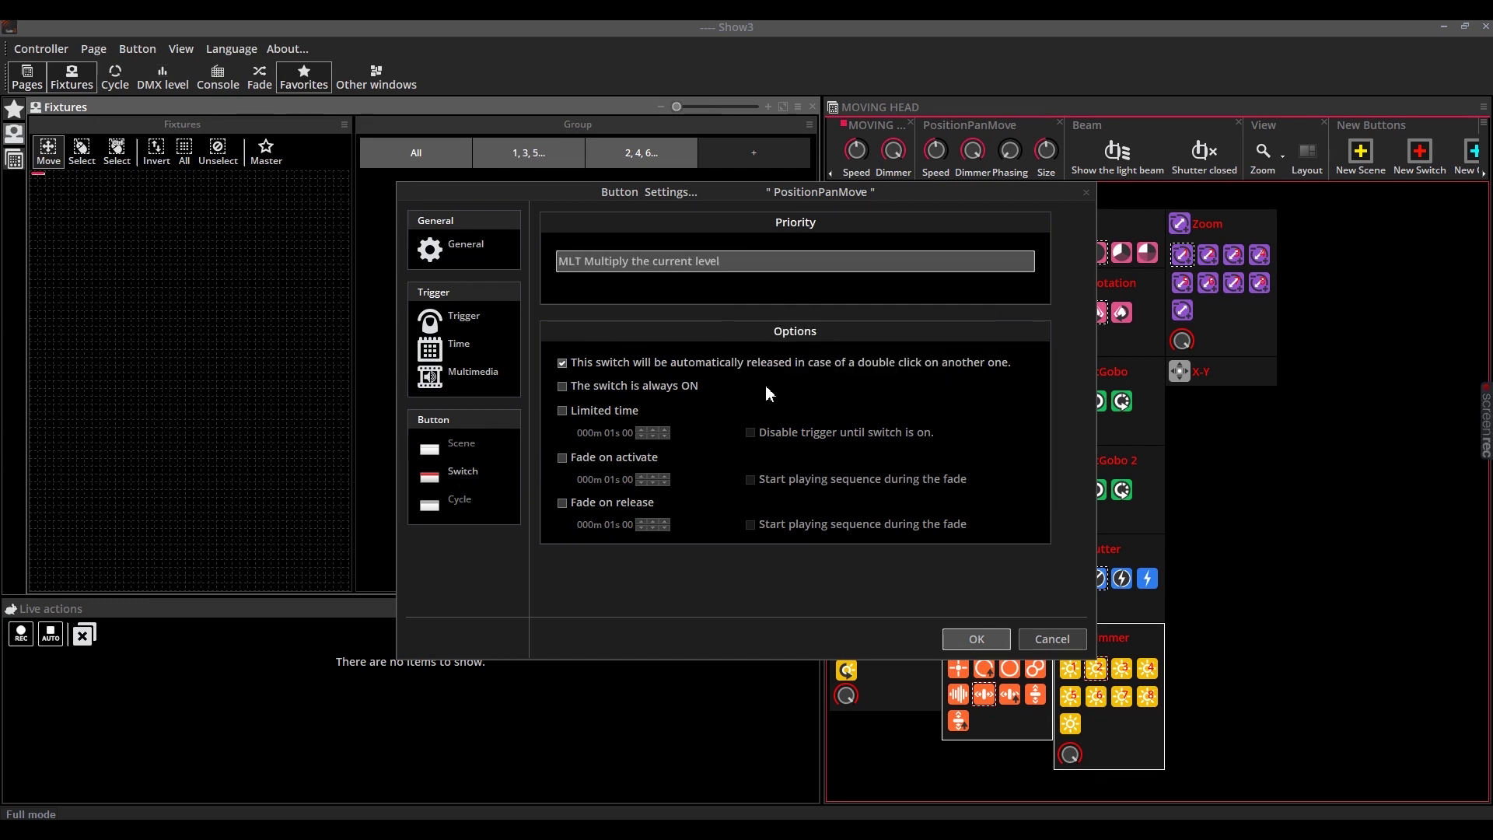
left_click(992, 643)
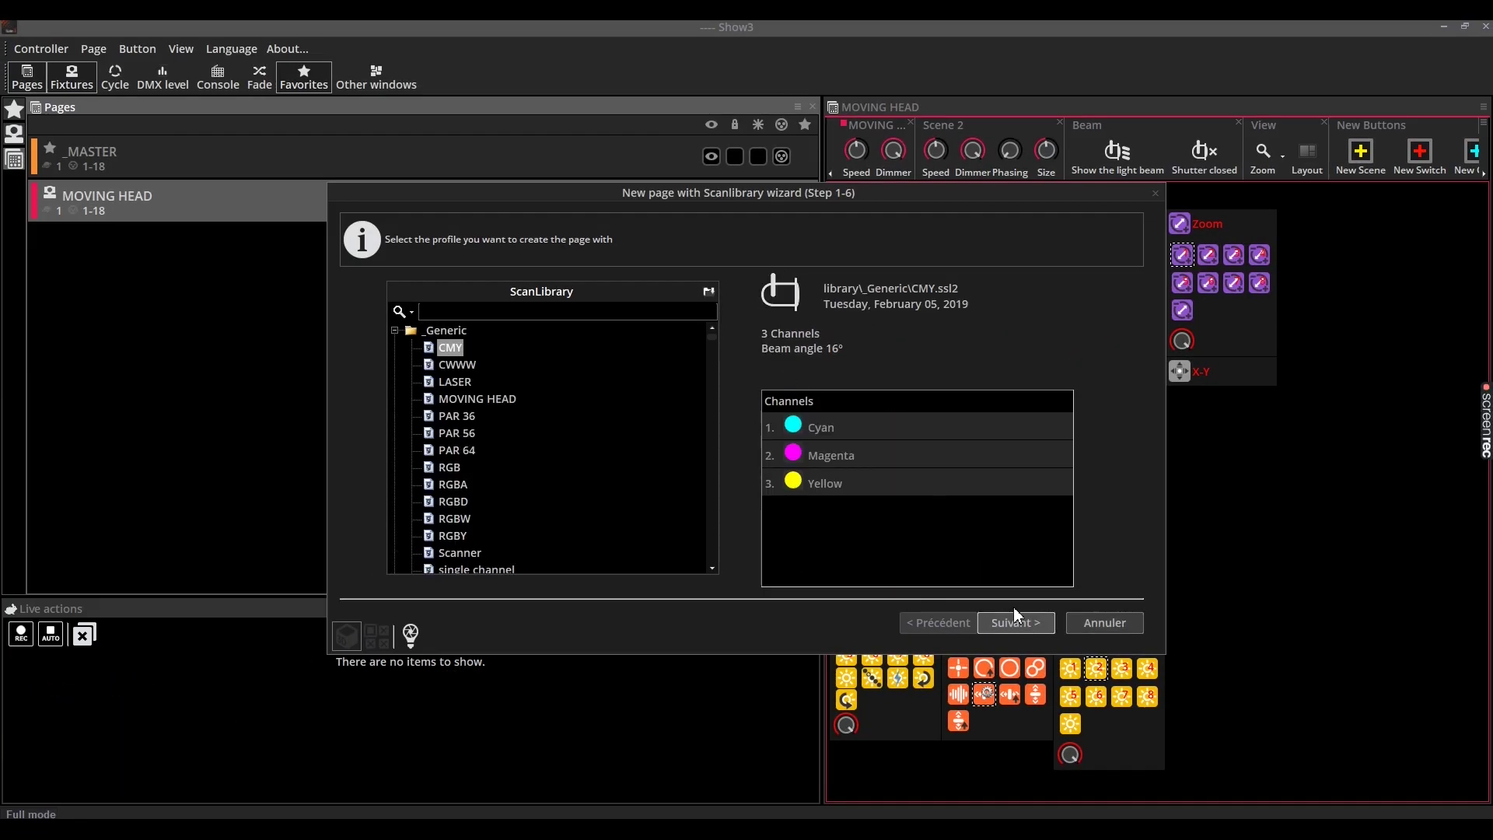
- Create a page from the generic CMY profile, patching four fixtures from channel 145 of DMX universe 1 and keeping the preset switches enabled
left_click(1026, 630)
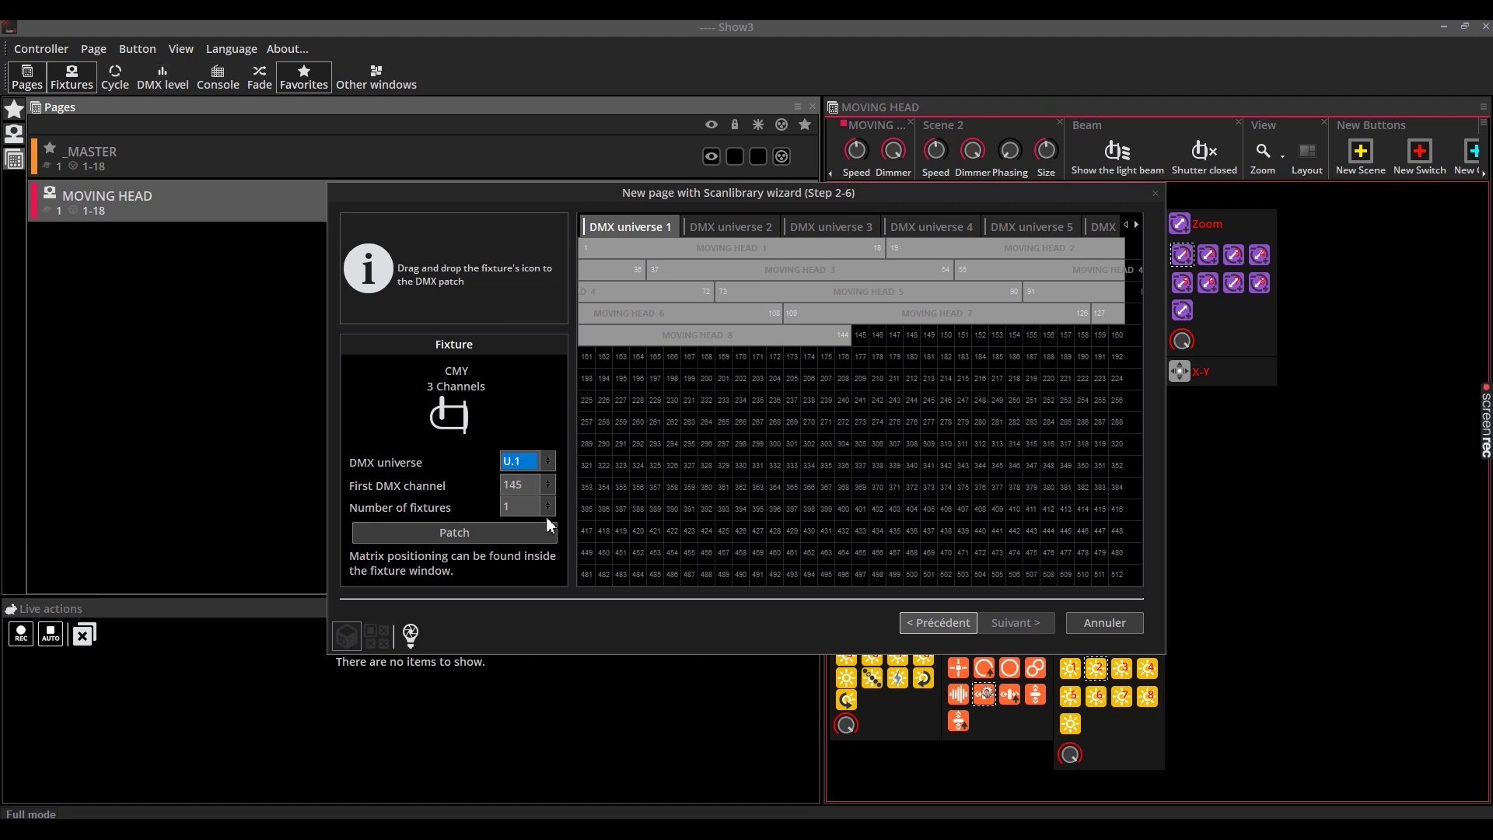
left_click(1013, 628)
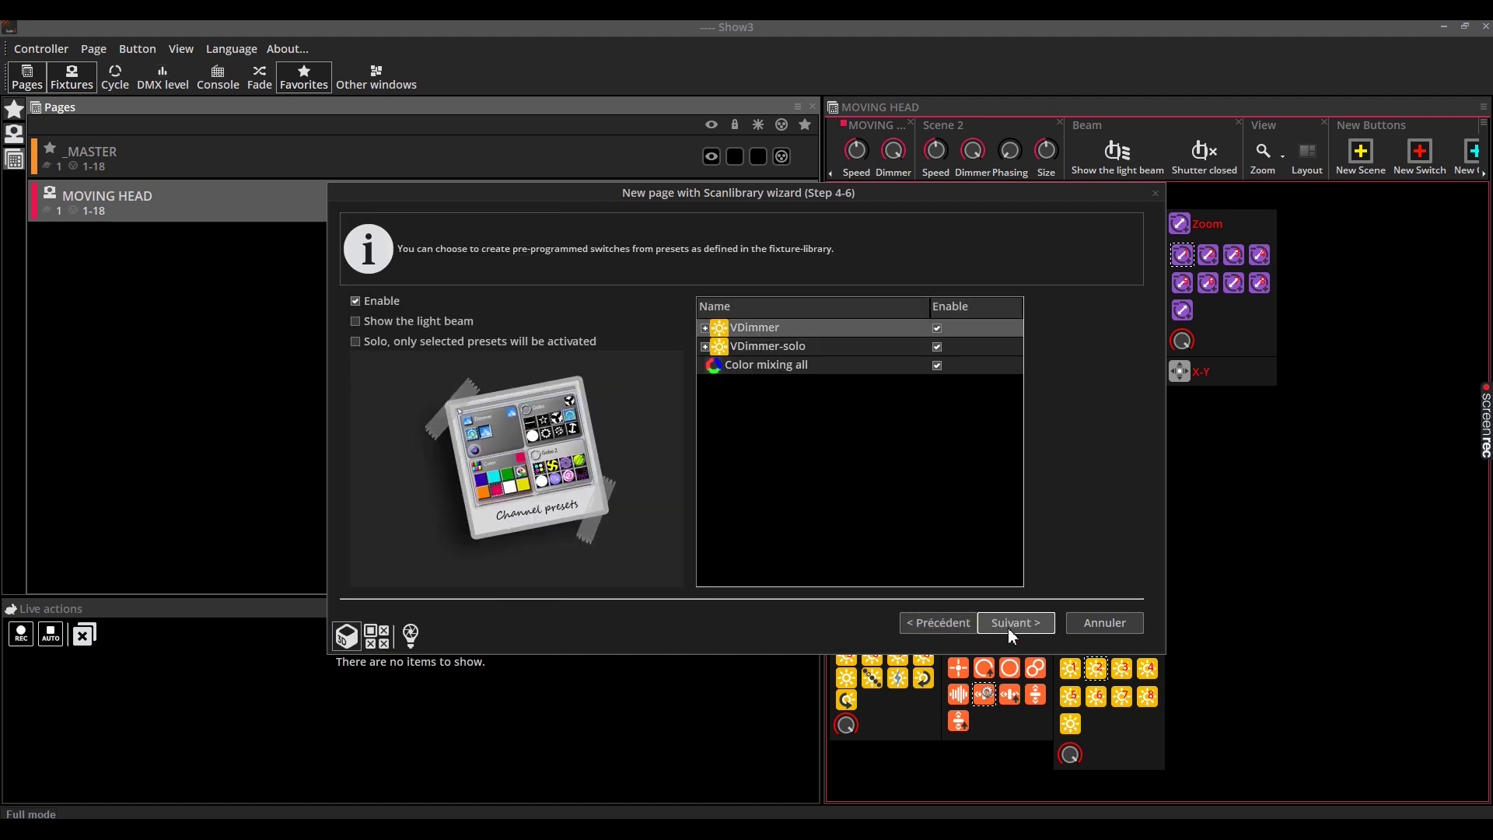
left_click(1009, 627)
left_click(1005, 619)
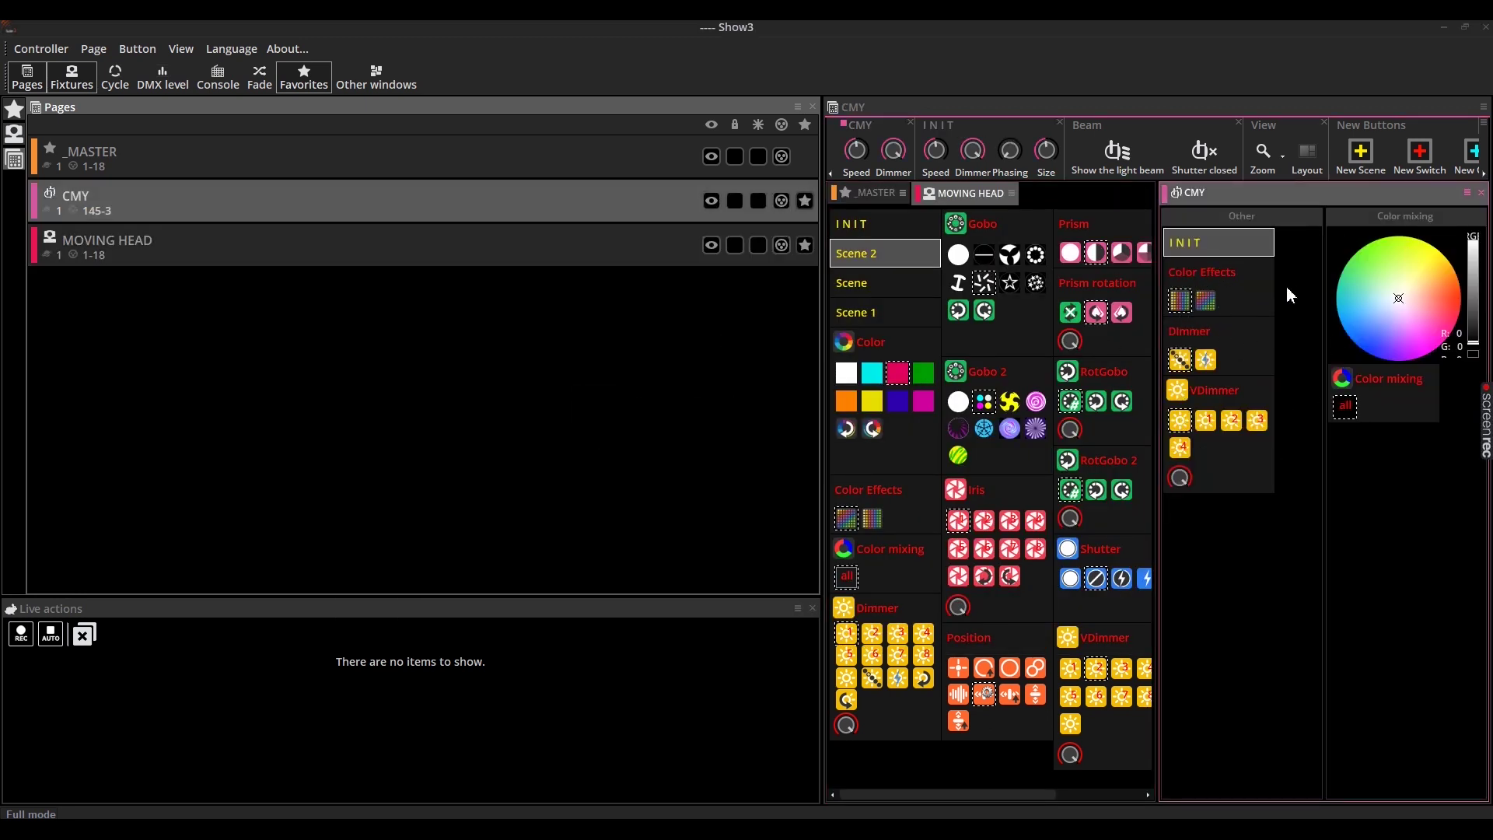
- Open a new scene of the CMY page for editing and adjust its color channel faders
left_click(702, 605)
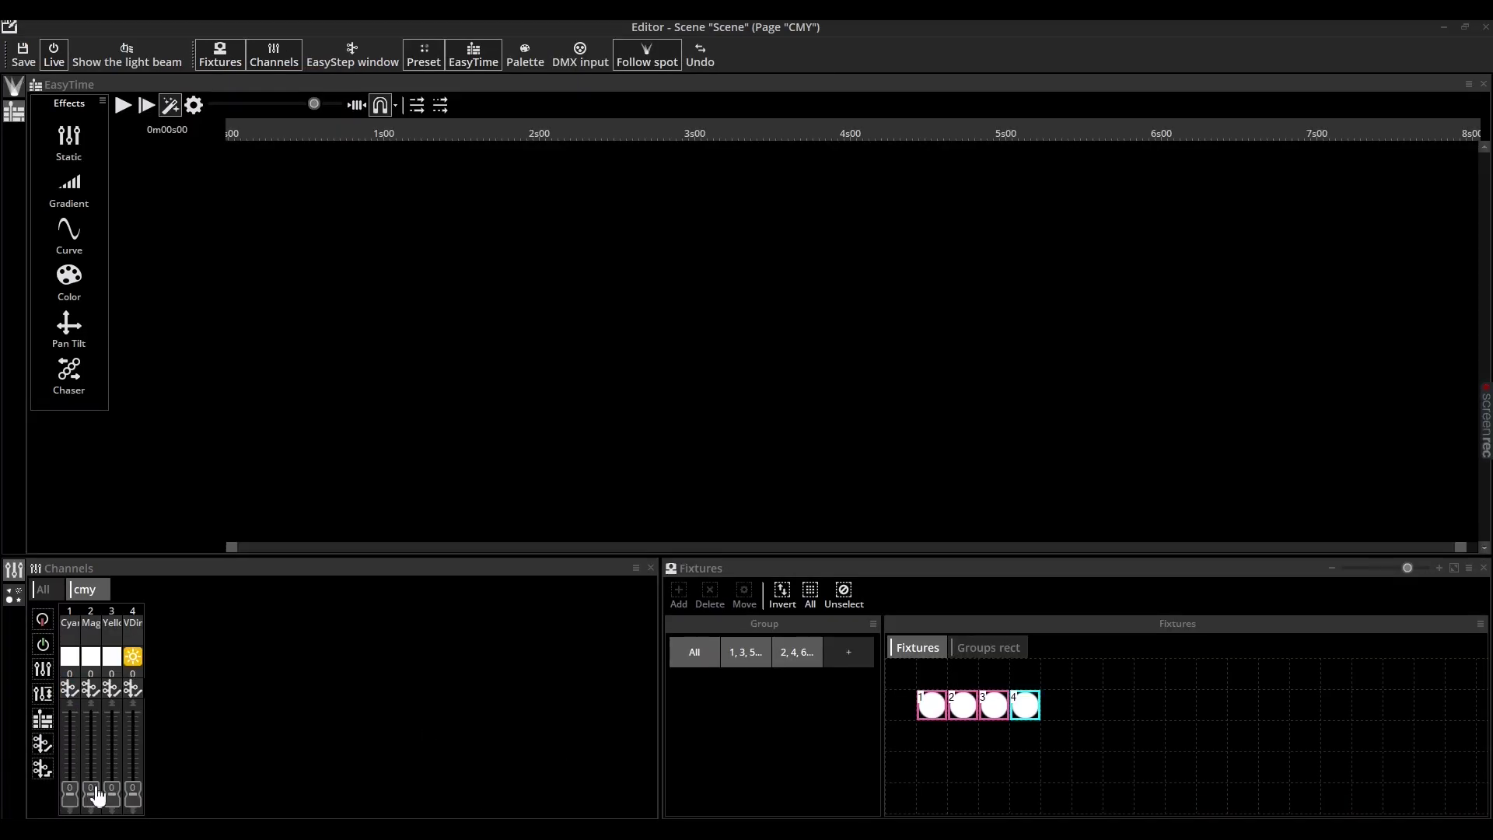
left_click_drag(97, 793, 70, 751)
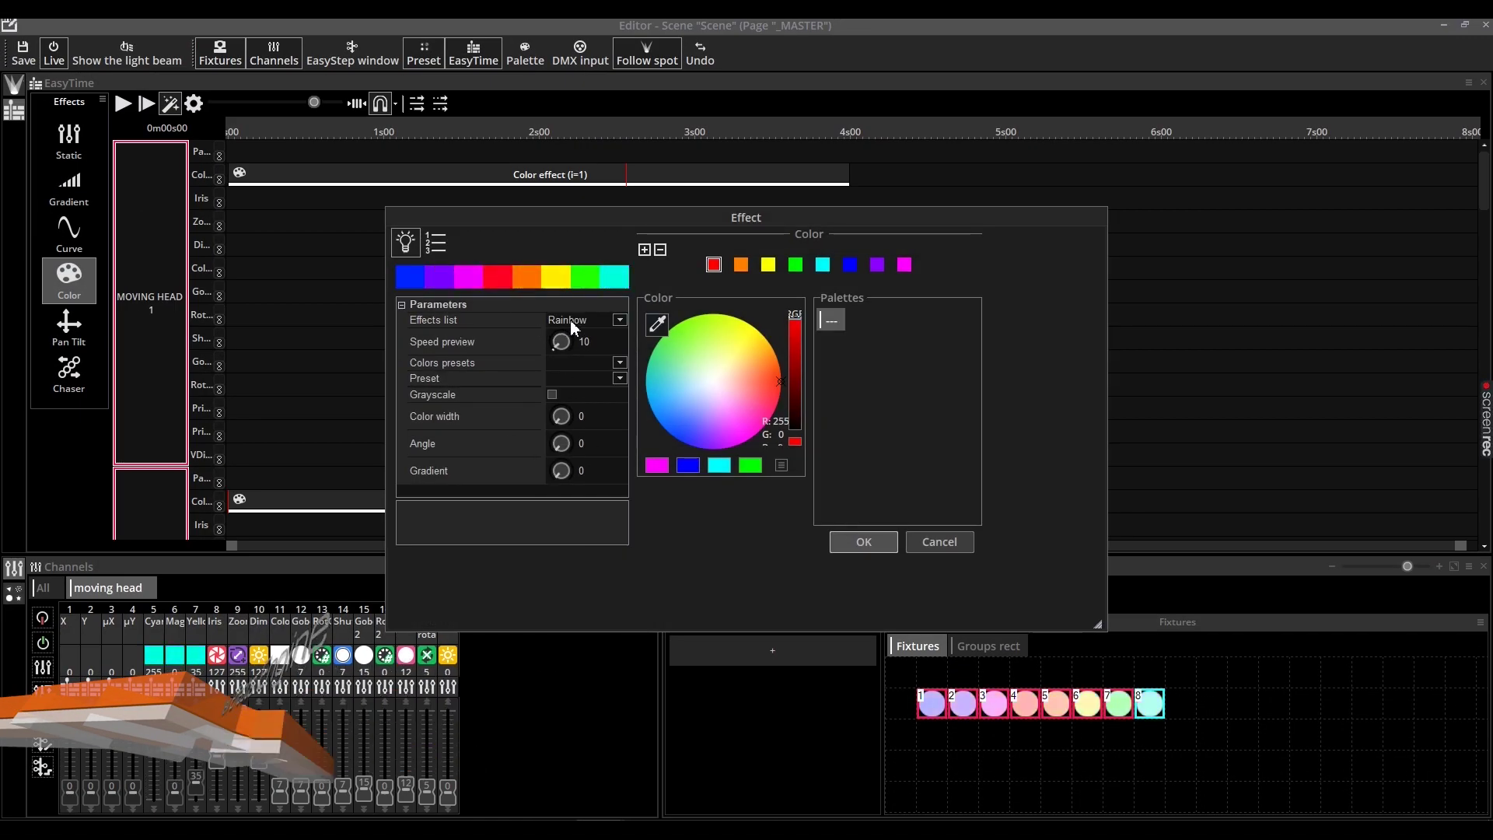
- Cycle the MOVING HEAD color effect through Burst, Knight Rider, Sweep and Sparkle, ending with Random fill selected
left_click(589, 322)
left_click(587, 337)
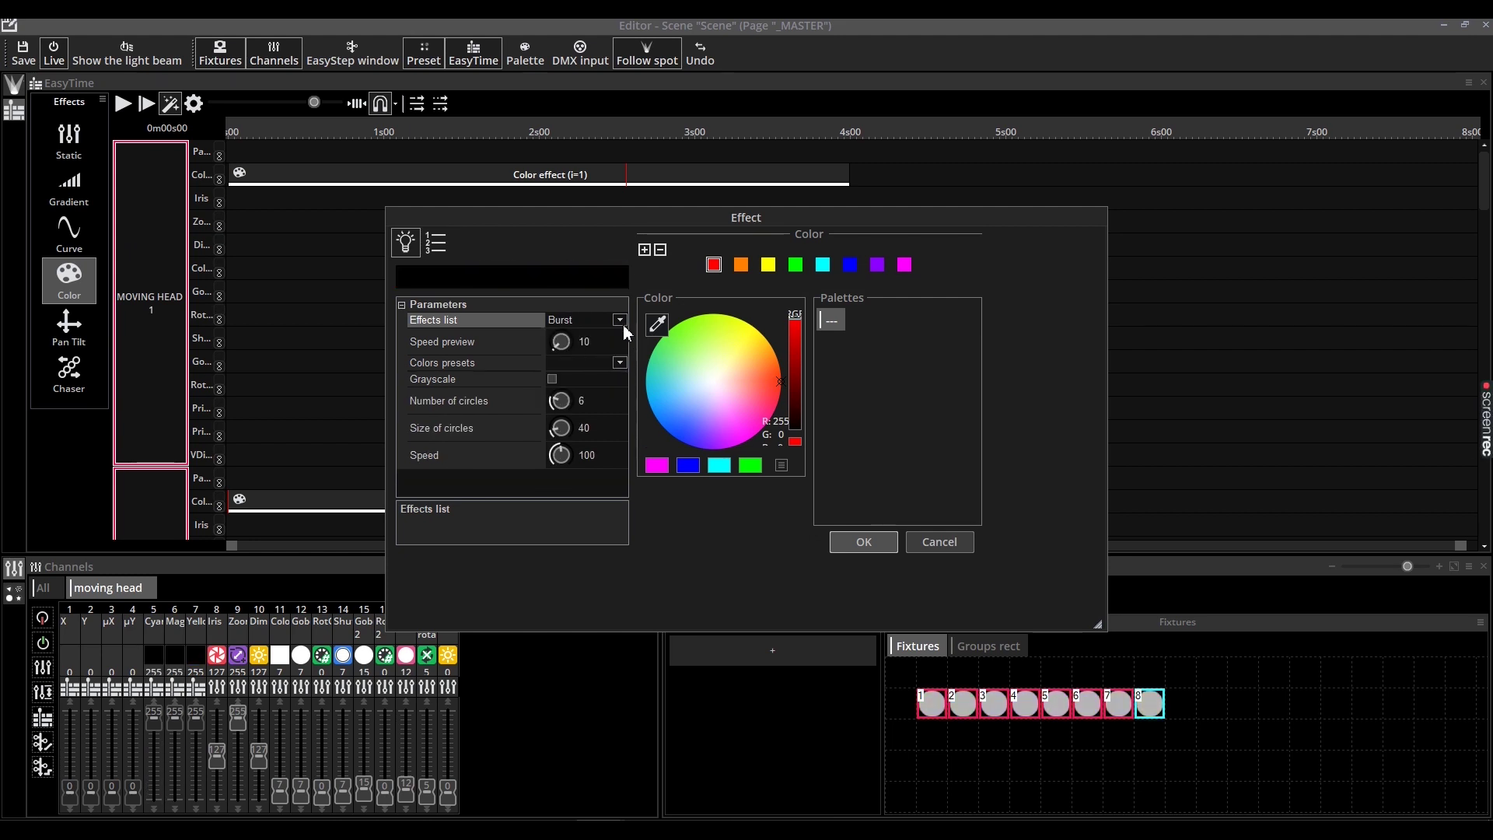
left_click(620, 319)
left_click(598, 380)
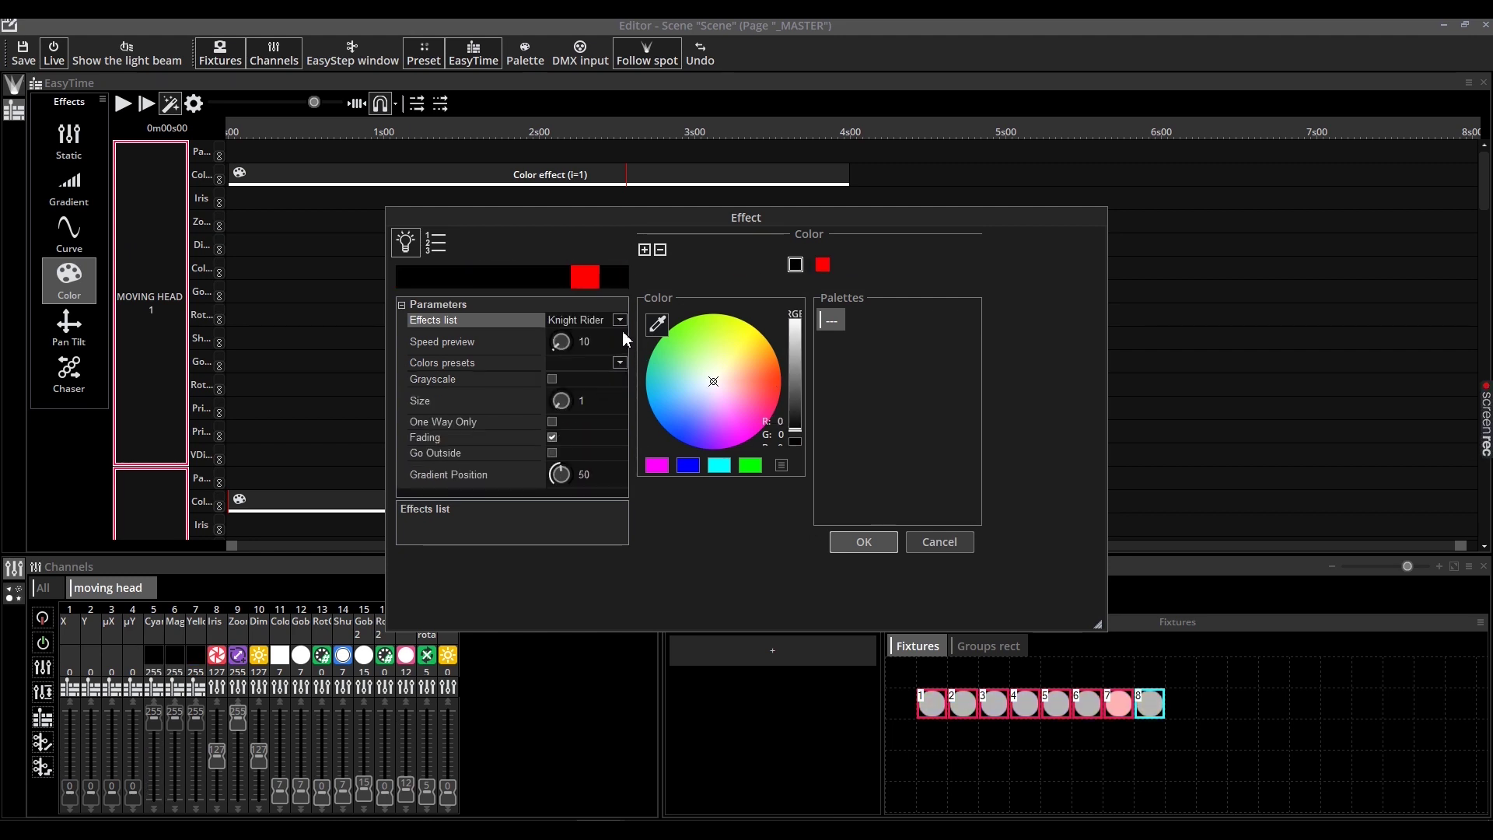
left_click(620, 321)
left_click(600, 395)
left_click(620, 319)
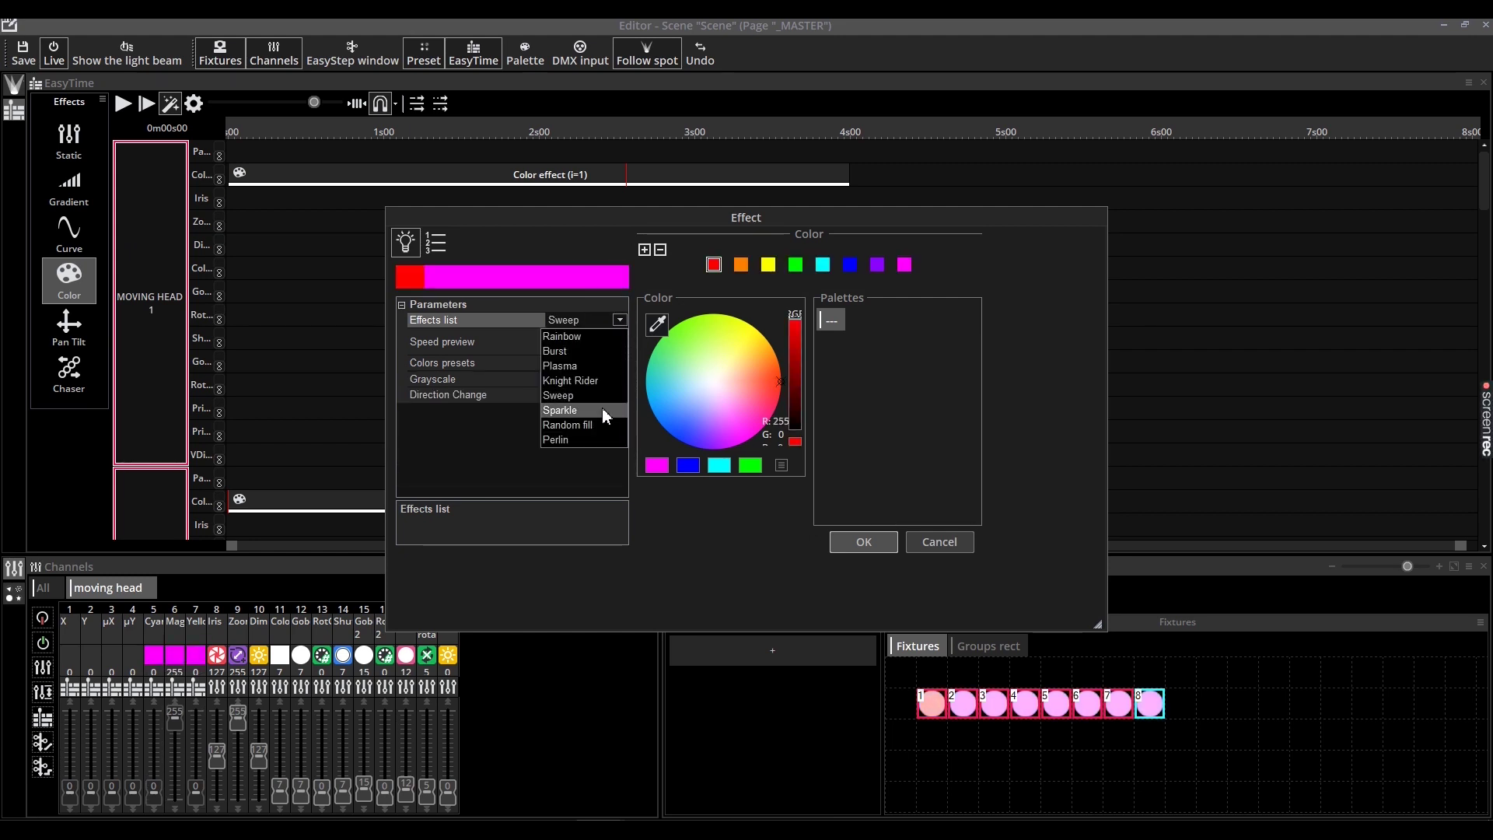
left_click(602, 409)
left_click(619, 319)
left_click(612, 431)
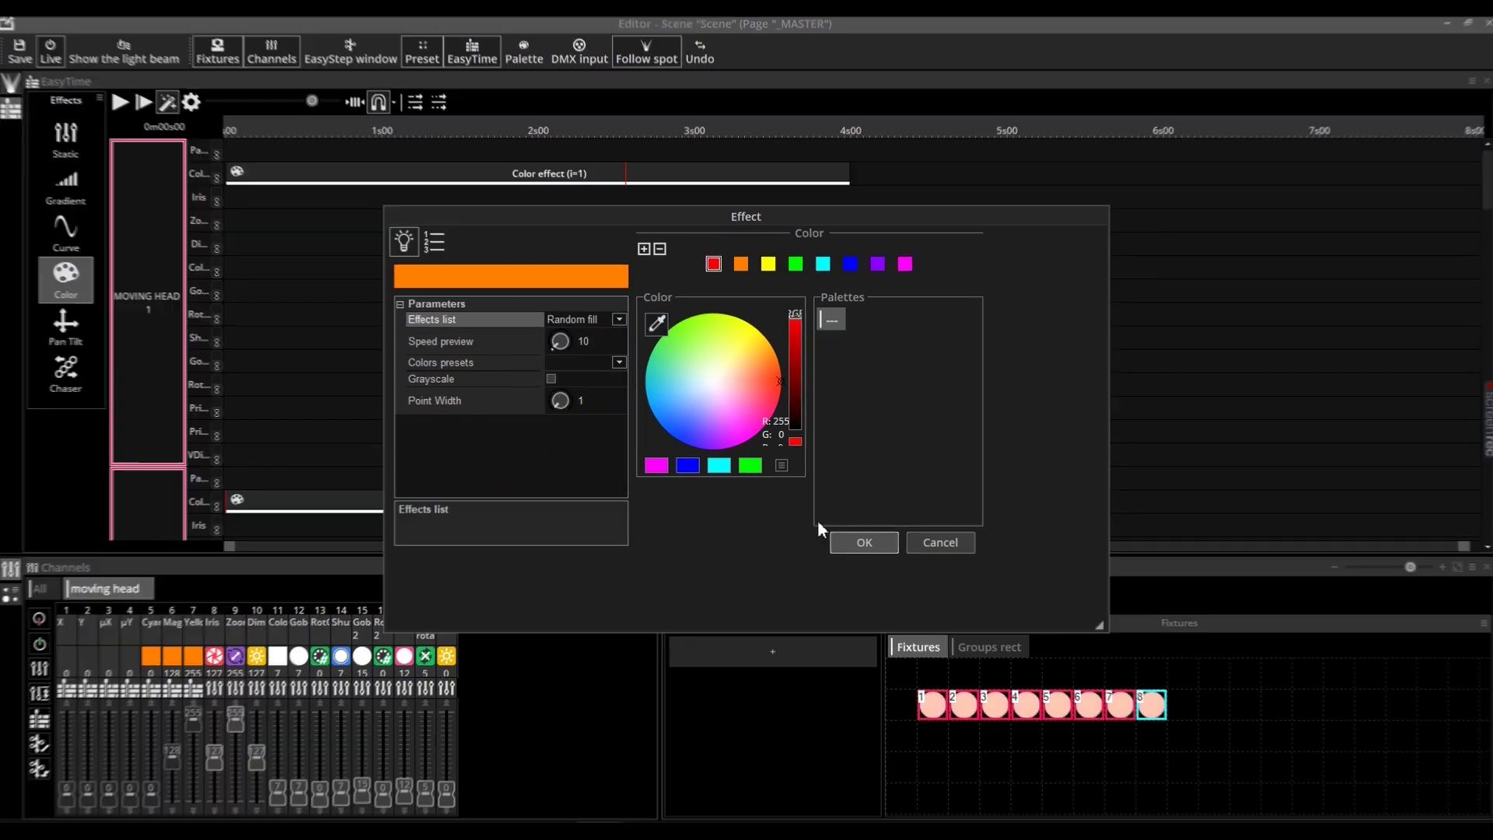